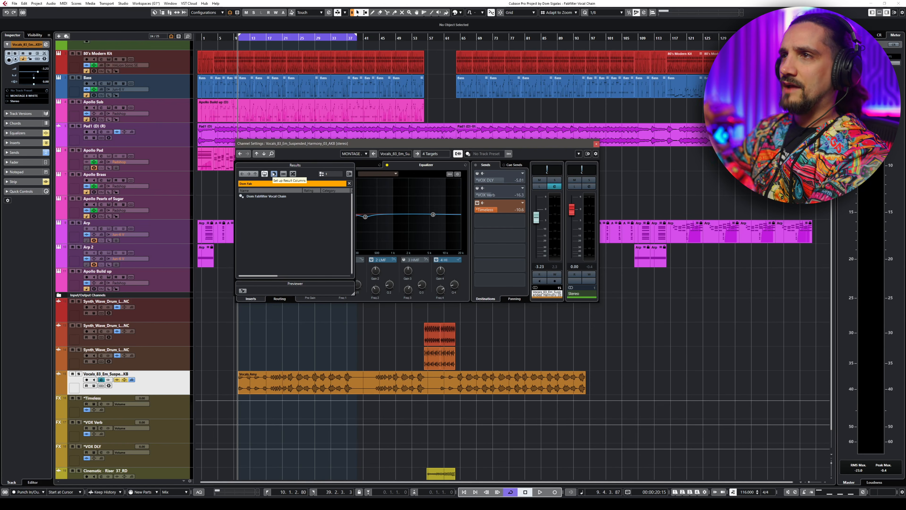
- Load the FabFilter Vocal Chain preset onto the vocal channel and bypass its inserts
double_click(266, 196)
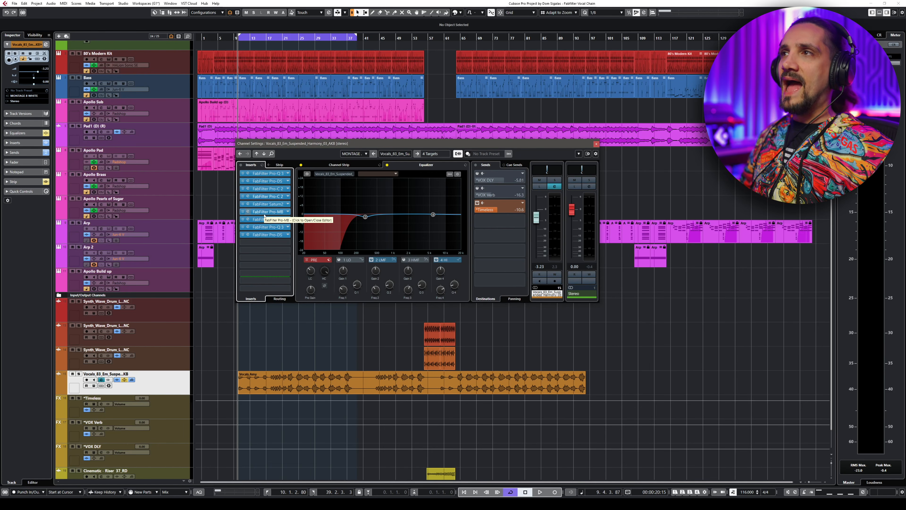
click(241, 165)
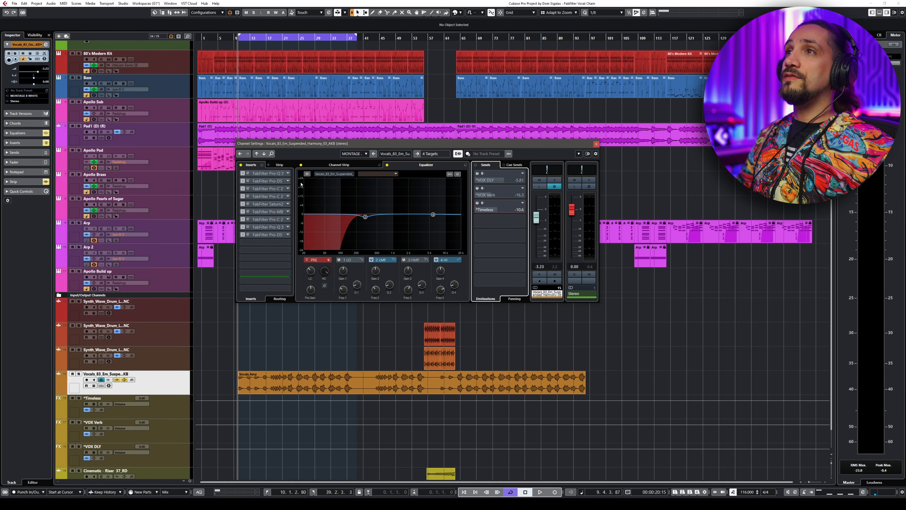
key(space)
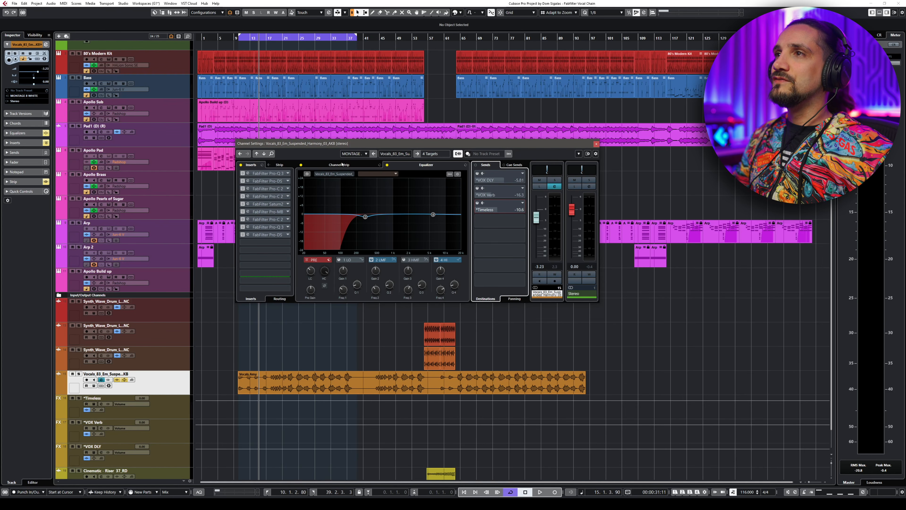
- Play the vocal from bar 10 while toggling the insert bypass and the Timeless send to compare with and without the chain
click(239, 43)
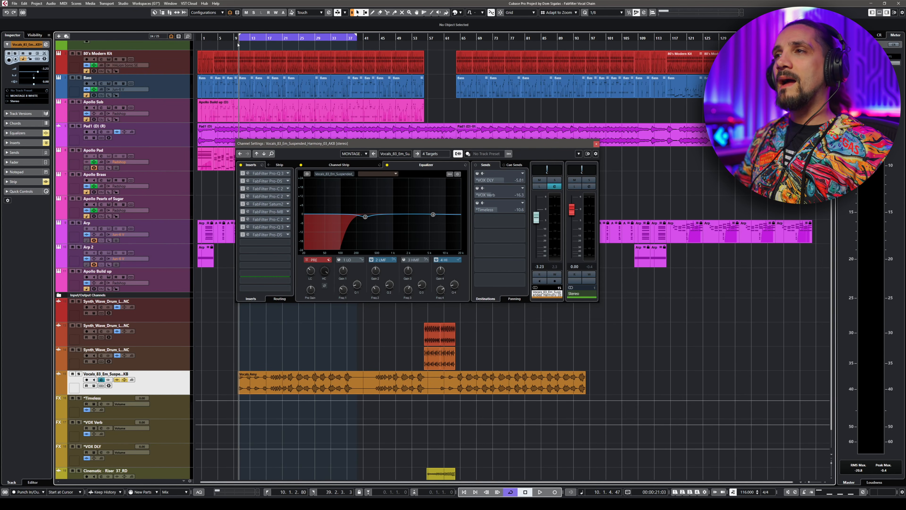
key(space)
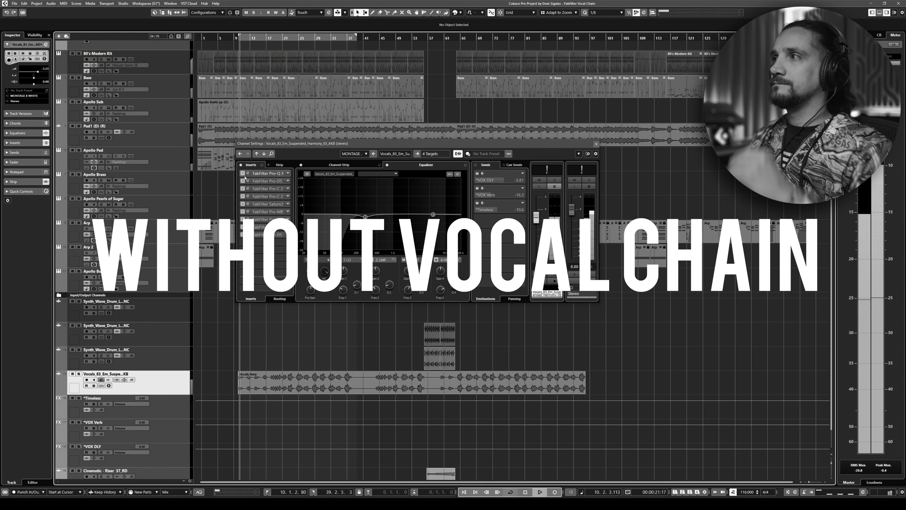
click(241, 165)
click(477, 203)
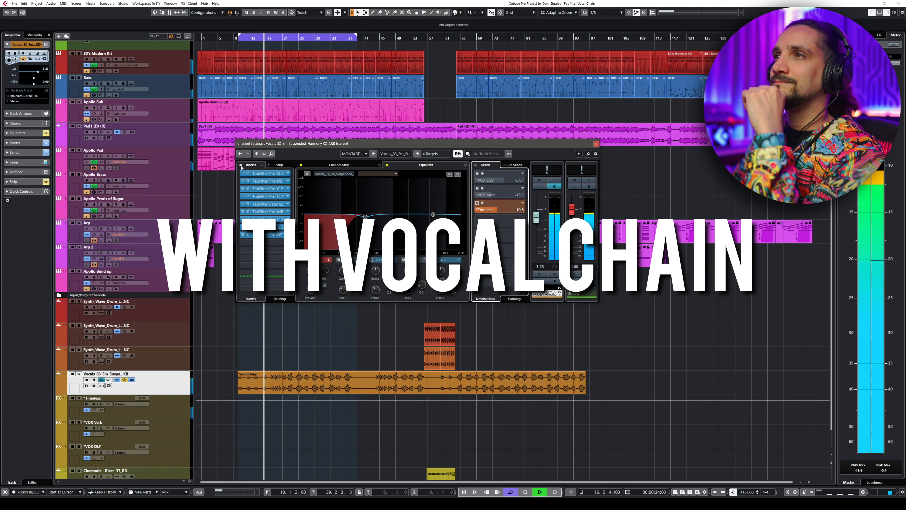
click(241, 166)
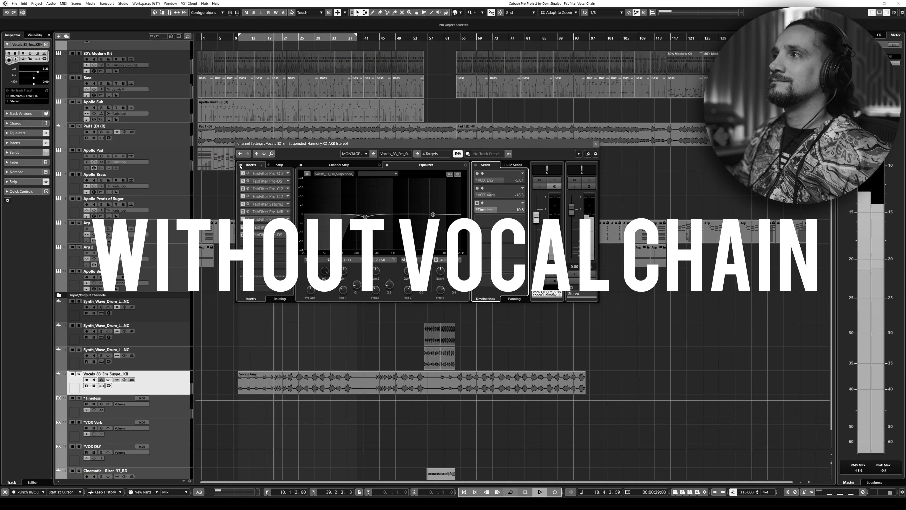
click(241, 166)
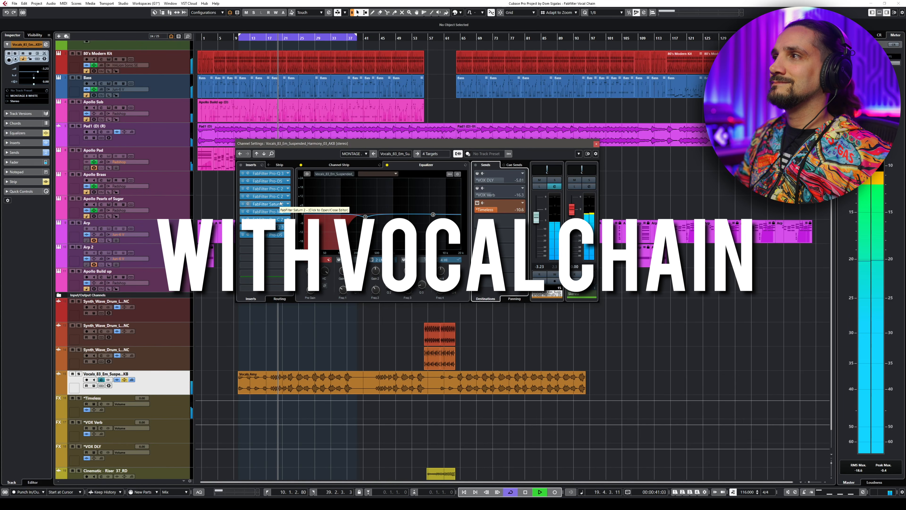
click(241, 165)
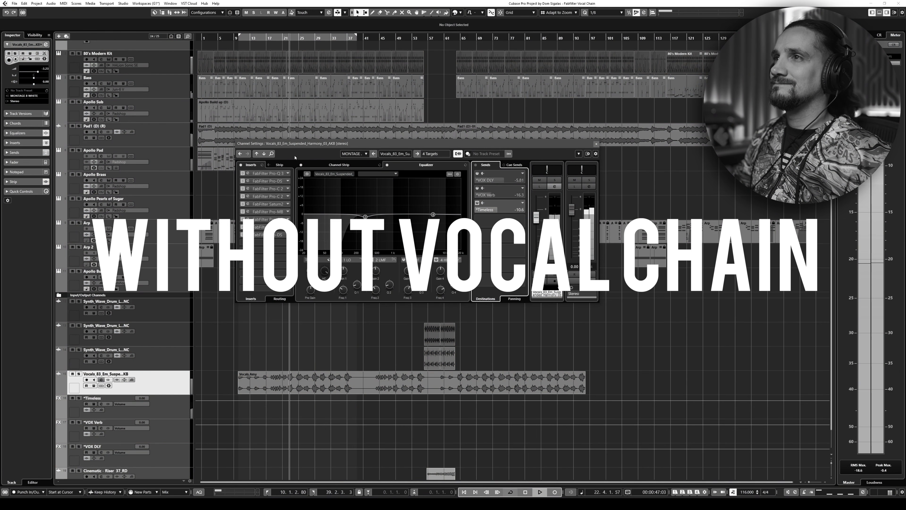
click(241, 165)
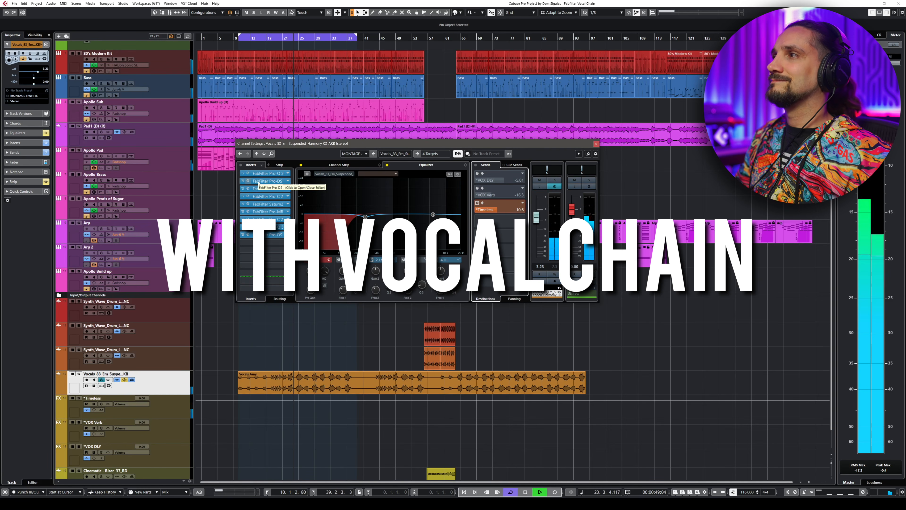
key(space)
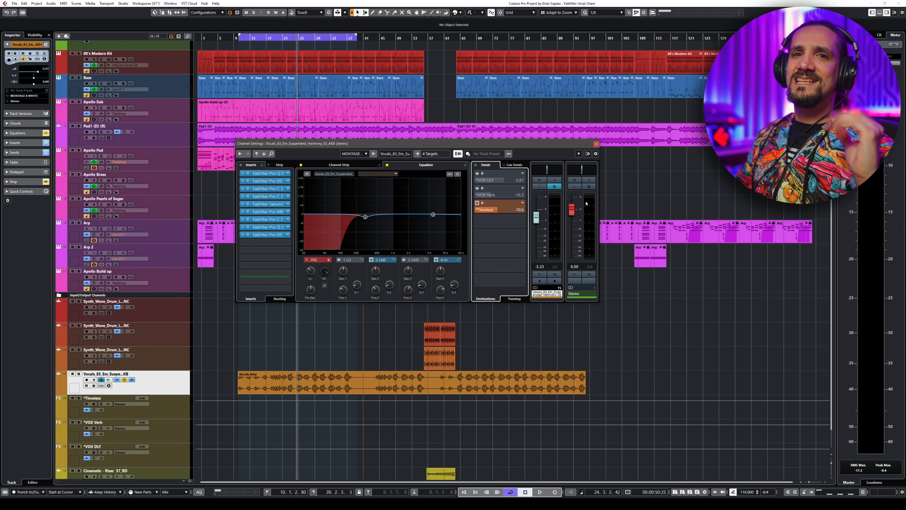
- Turn off the Timeless send and toggle the activation of several insert slots in the chain
click(478, 203)
drag(242, 204, 243, 181)
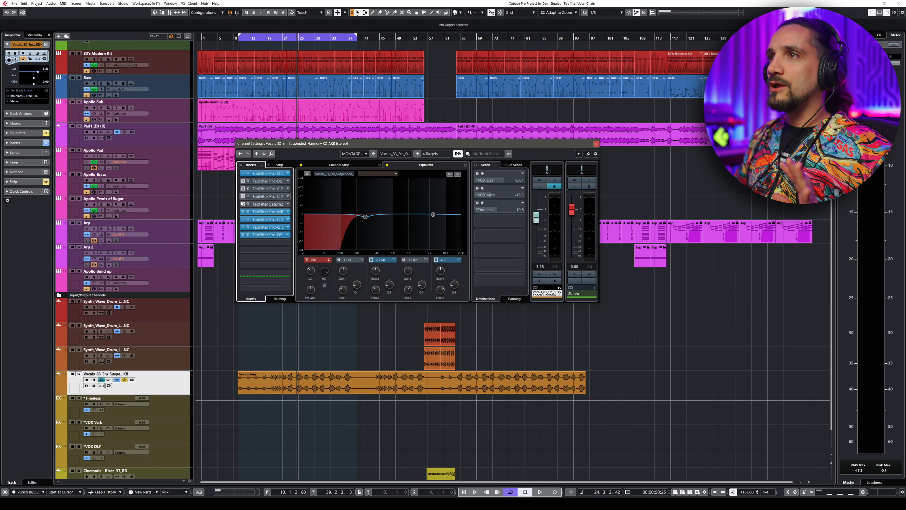
drag(242, 212, 243, 236)
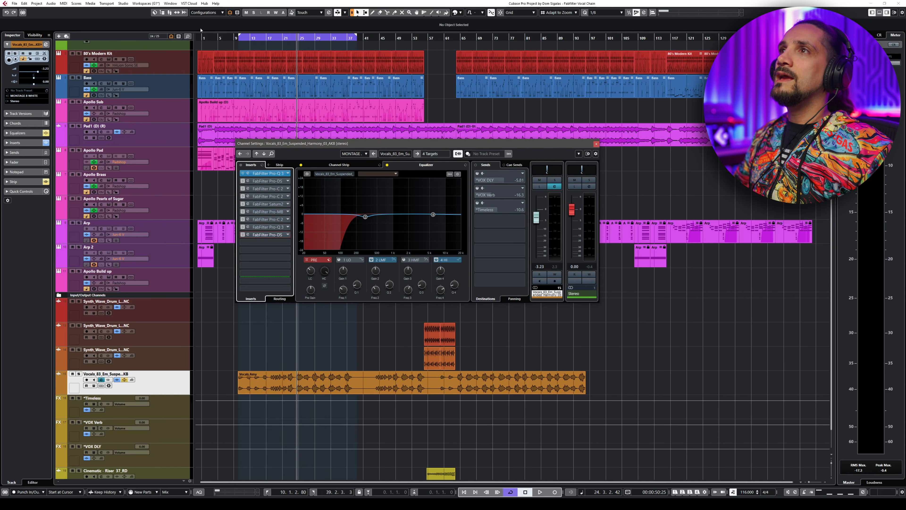
- Solo the vocal track from bar 10 and open the editor of the first Pro-Q 3 insert
click(239, 38)
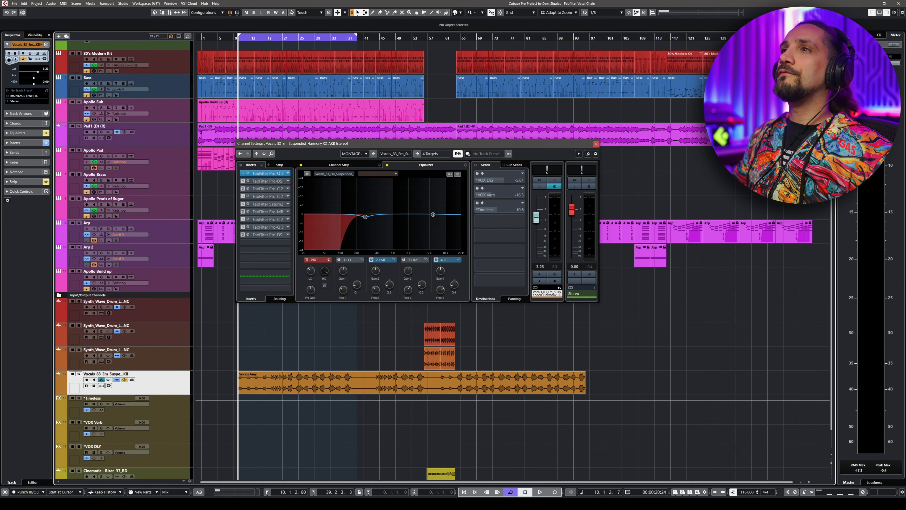
key(s)
click(253, 174)
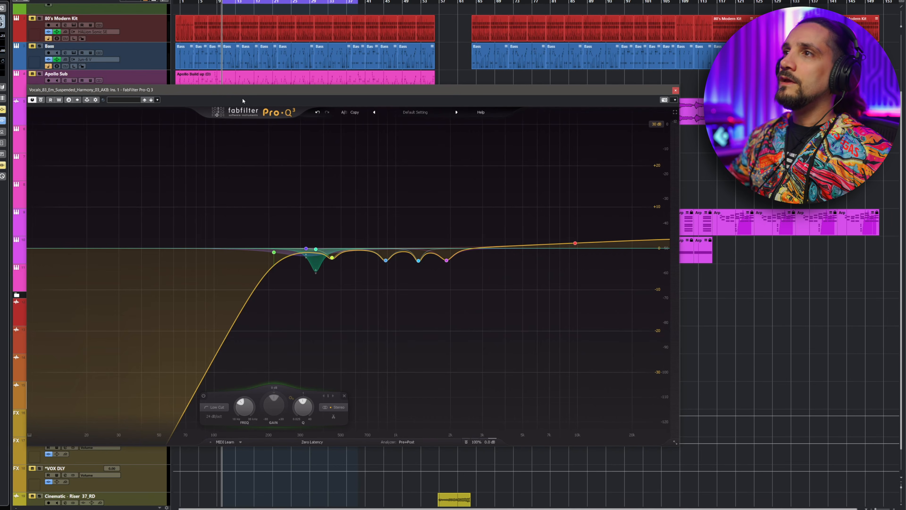
key(s)
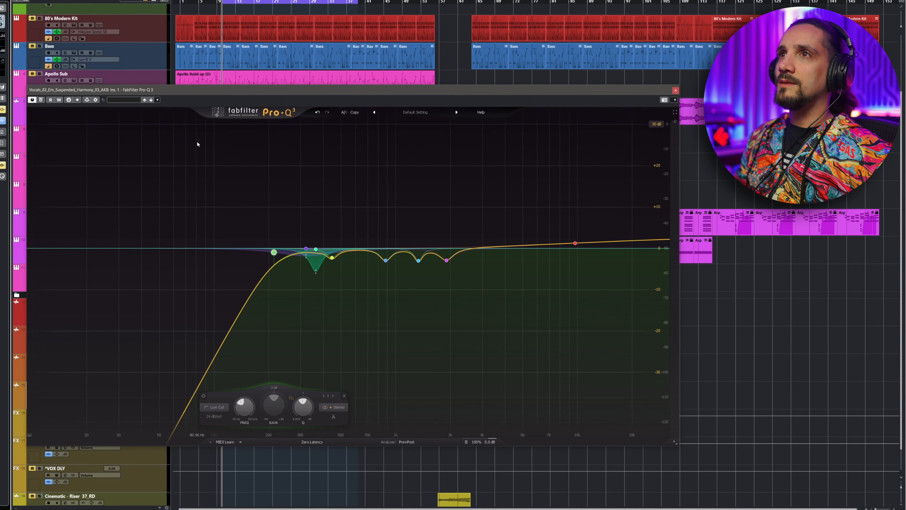
- Compare the EQ by bypassing the whole effect, then selecting all bands and toggling them off and on
click(40, 100)
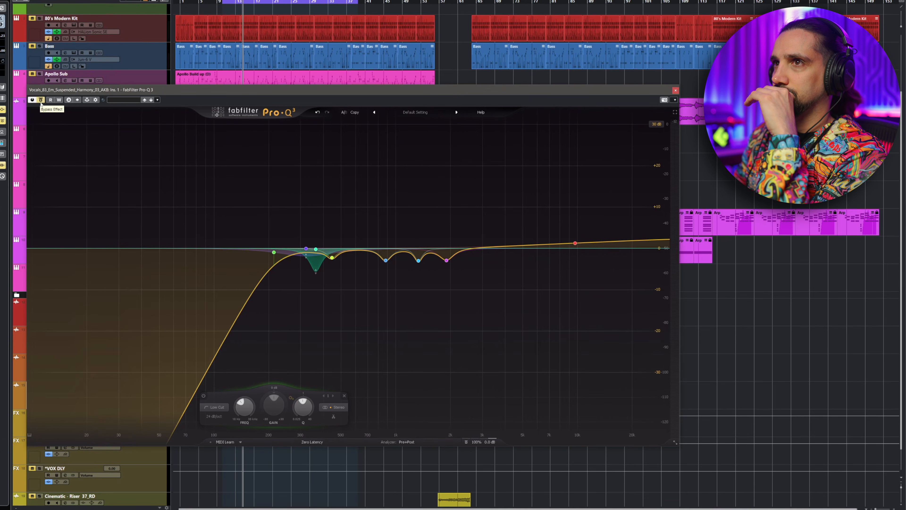
click(40, 100)
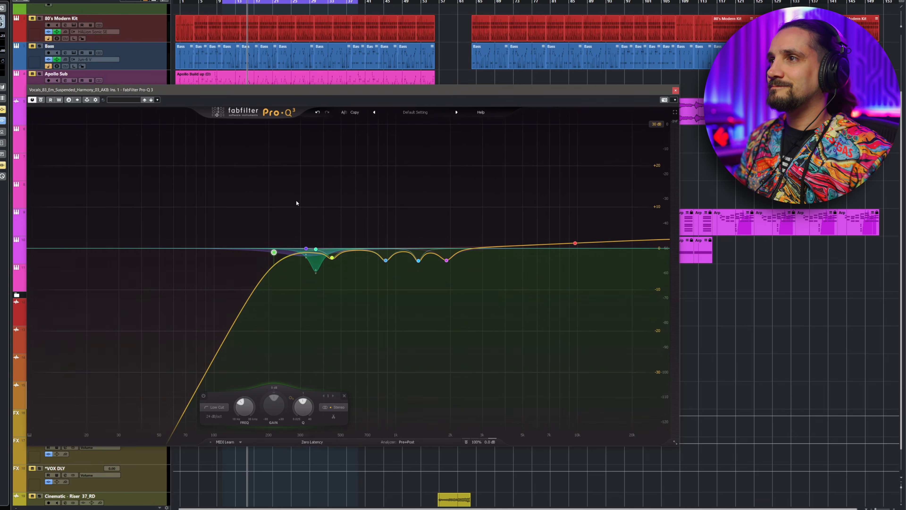
drag(247, 219, 519, 290)
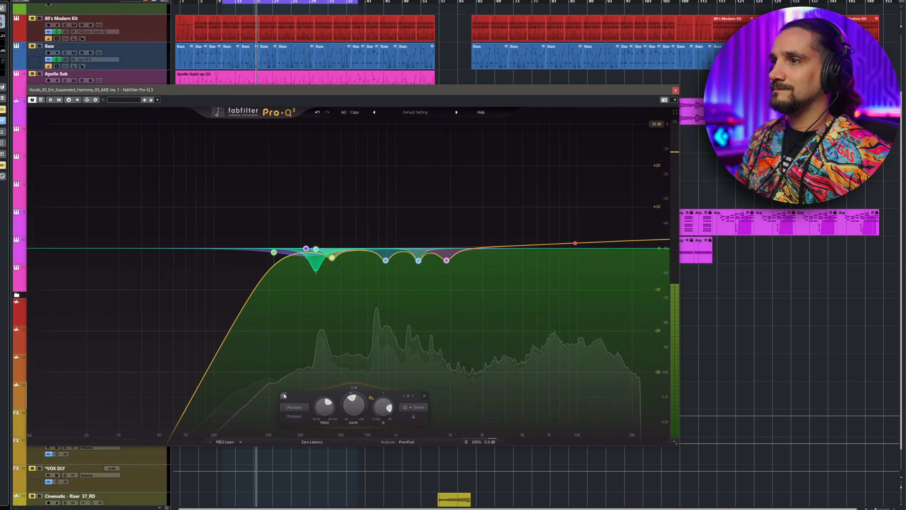
click(284, 396)
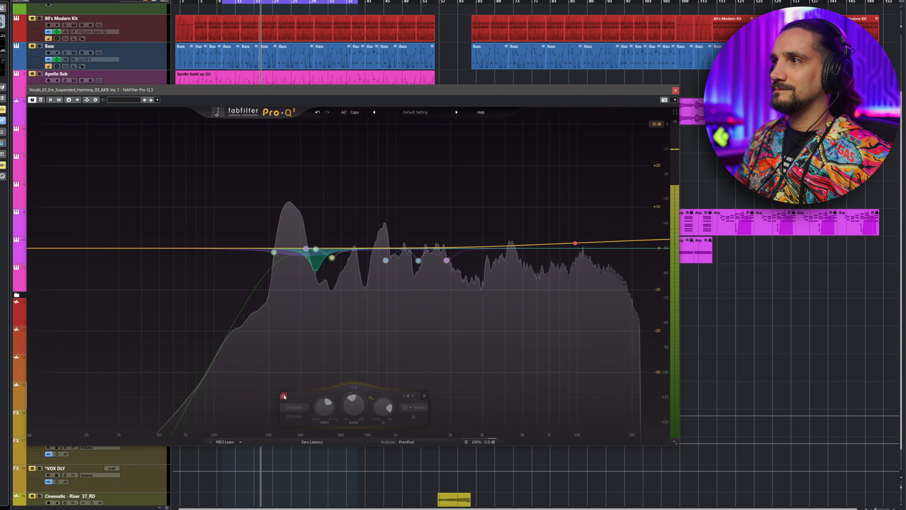
click(283, 396)
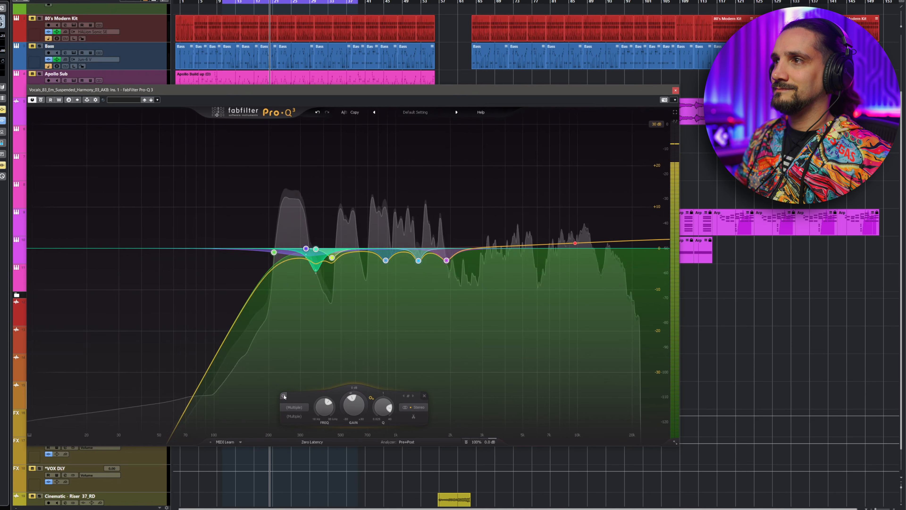
click(283, 395)
click(284, 396)
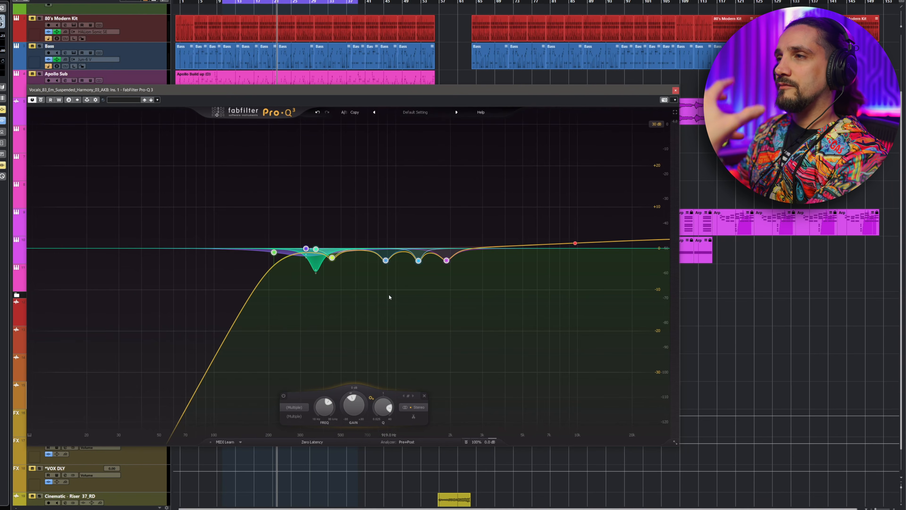
- Play the vocal, inspect the bell bands and slightly reduce the cut of the highest-frequency notch band
mouse_move(385, 260)
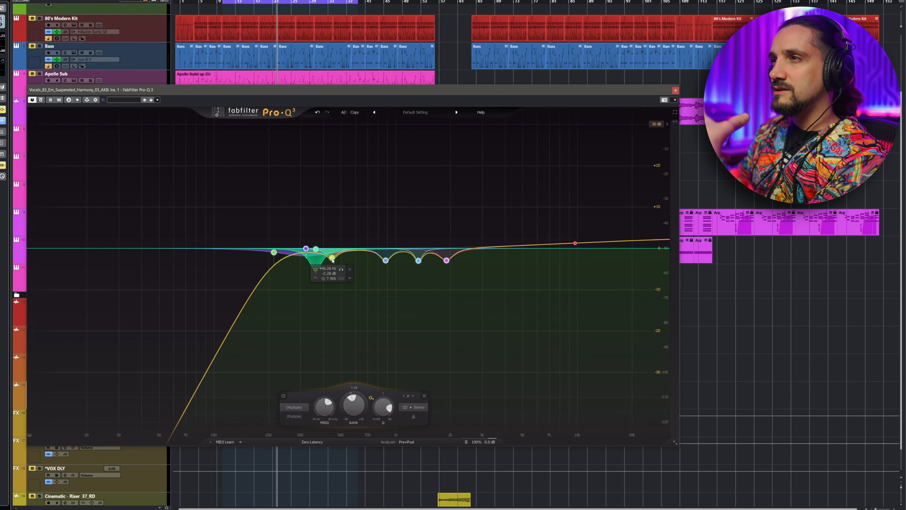
click(306, 250)
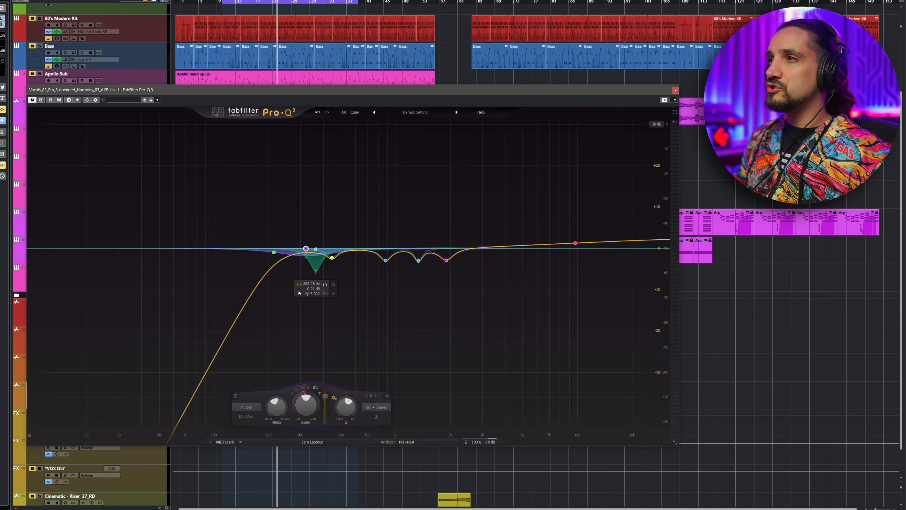
click(316, 272)
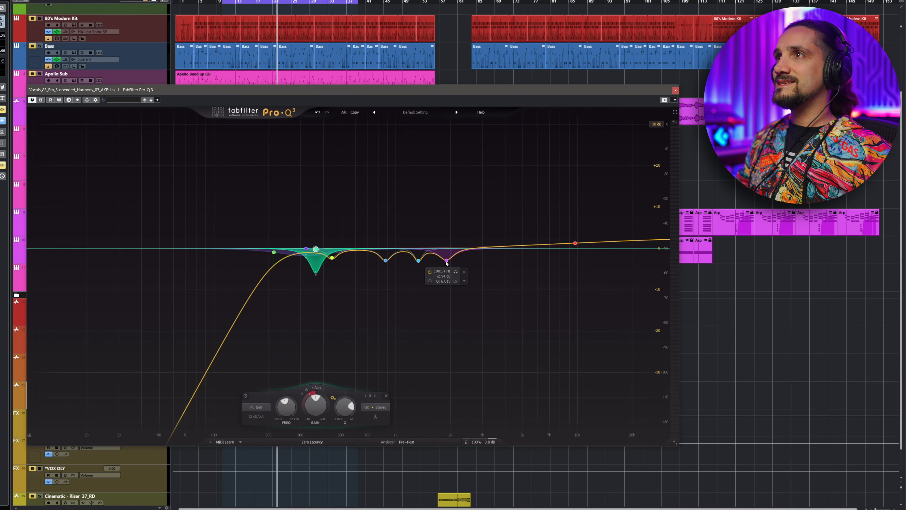
key(space)
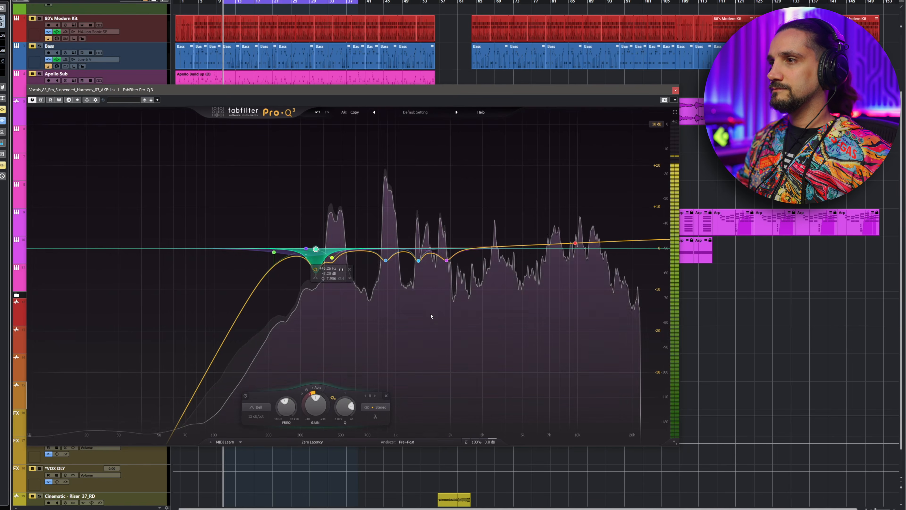
click(446, 263)
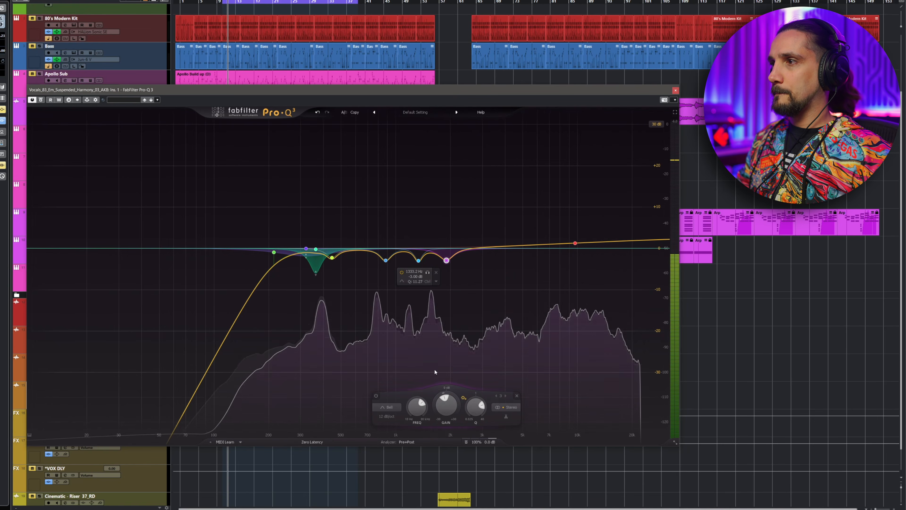
mouse_move(446, 406)
mouse_down()
mouse_move(449, 361)
mouse_move(446, 399)
mouse_up()
- Solo-listen to band 3 and set its gain to -4.10 dB
click(419, 261)
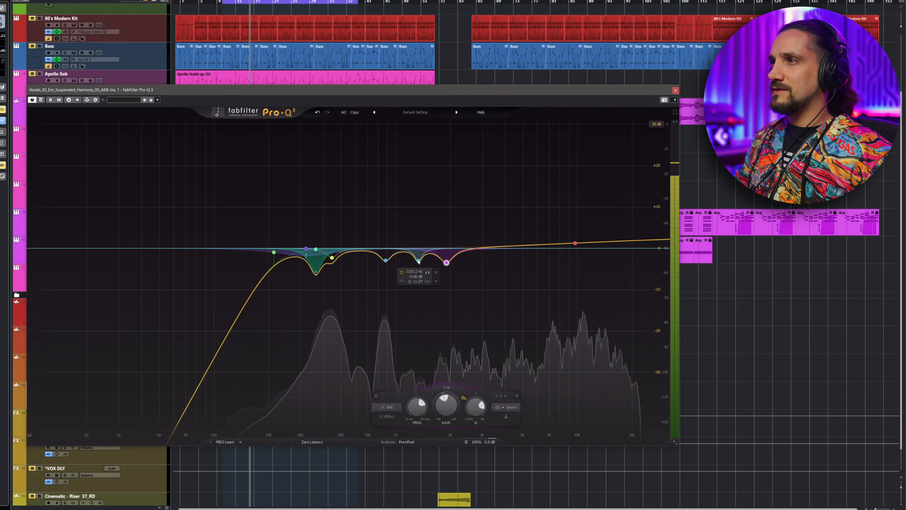
click(428, 272)
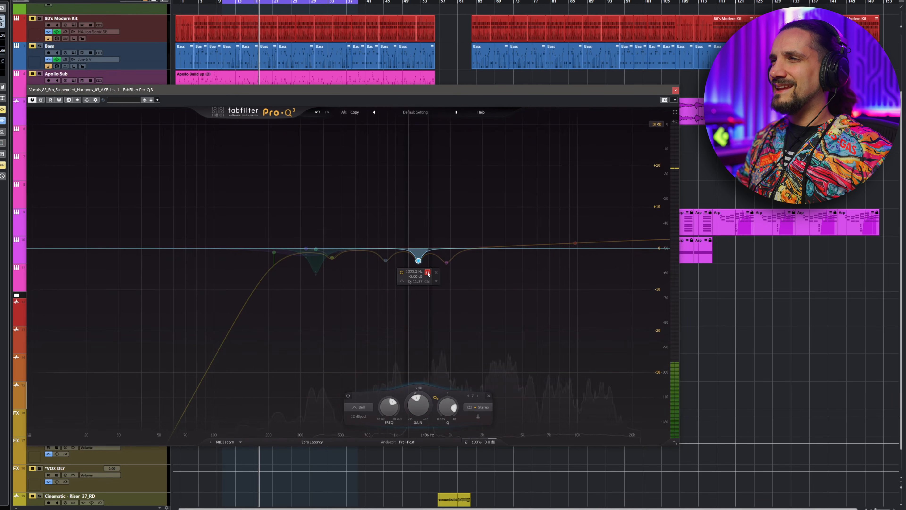
click(428, 272)
mouse_move(418, 404)
mouse_down()
mouse_move(420, 361)
mouse_move(420, 407)
mouse_up()
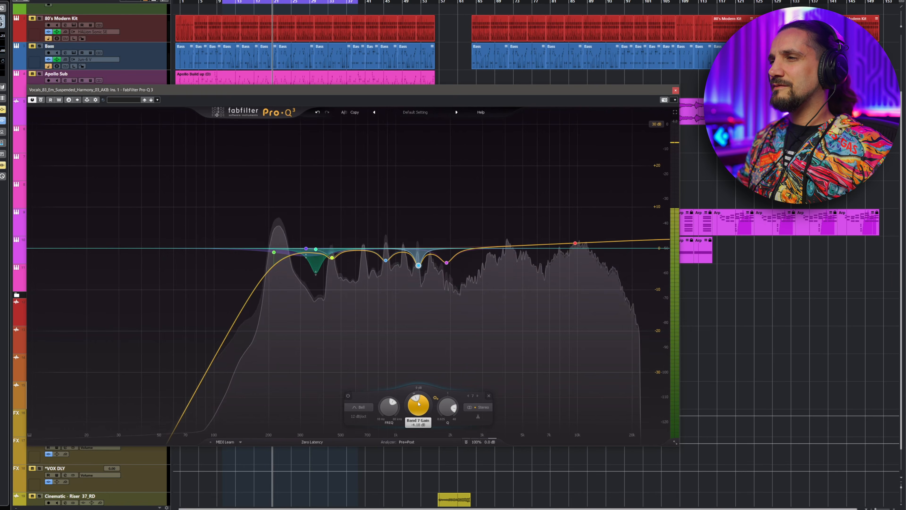
- Adjust the gains of band 2, band 6 and the narrow green notch band to shape the vocal cuts
click(385, 261)
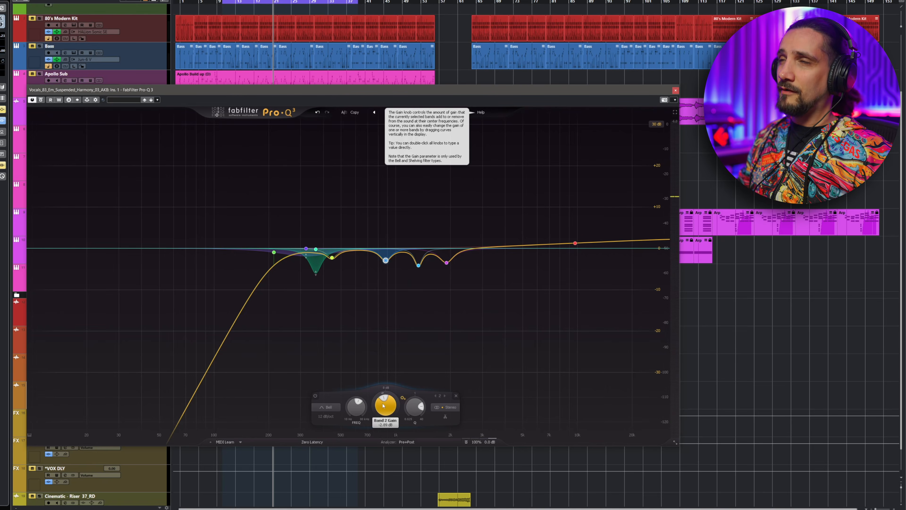
mouse_move(383, 406)
mouse_down()
mouse_move(382, 365)
mouse_move(371, 413)
mouse_up()
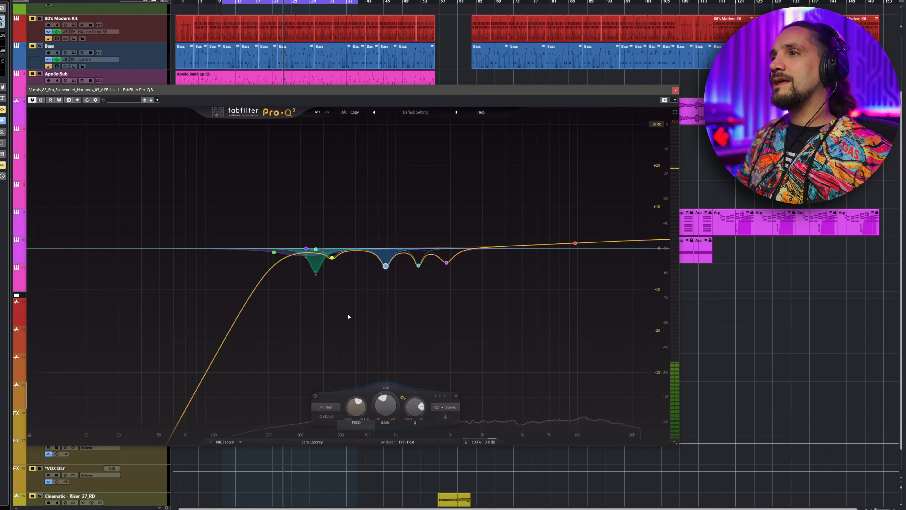
click(332, 258)
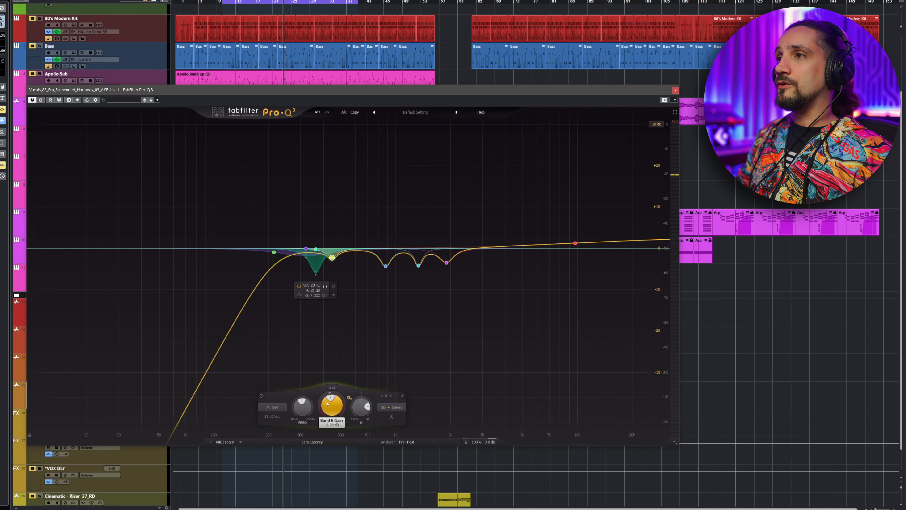
drag(332, 405, 334, 362)
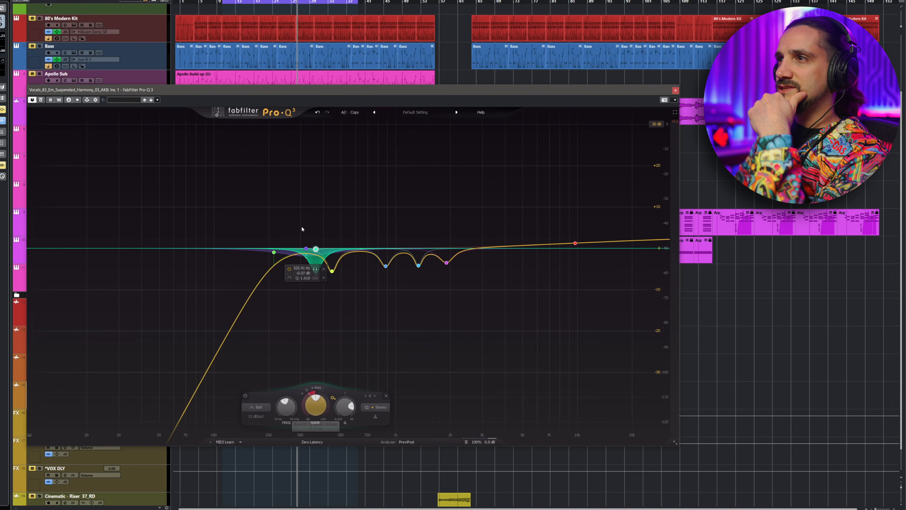
key(space)
mouse_move(317, 425)
mouse_down()
mouse_move(322, 364)
mouse_move(320, 424)
mouse_up()
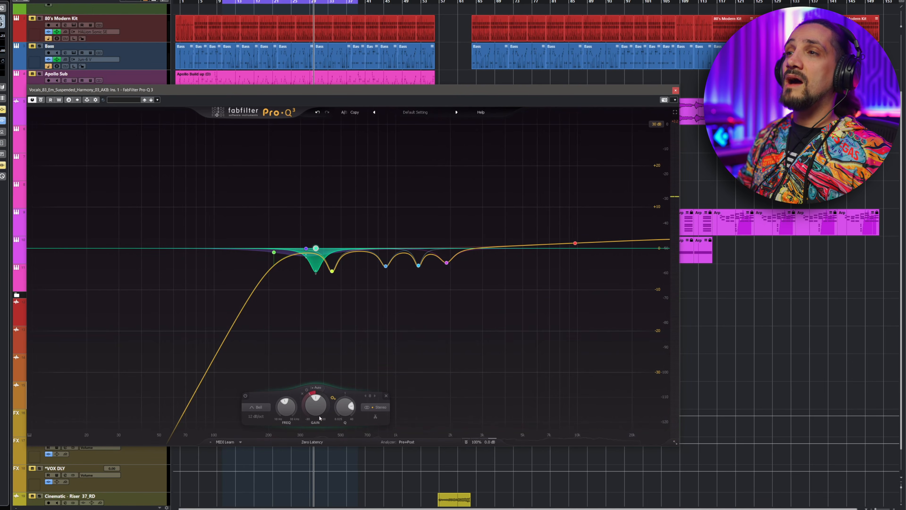
- Play the vocal, select the low-cut band and lower its frequency slightly to about 206 Hz
click(305, 253)
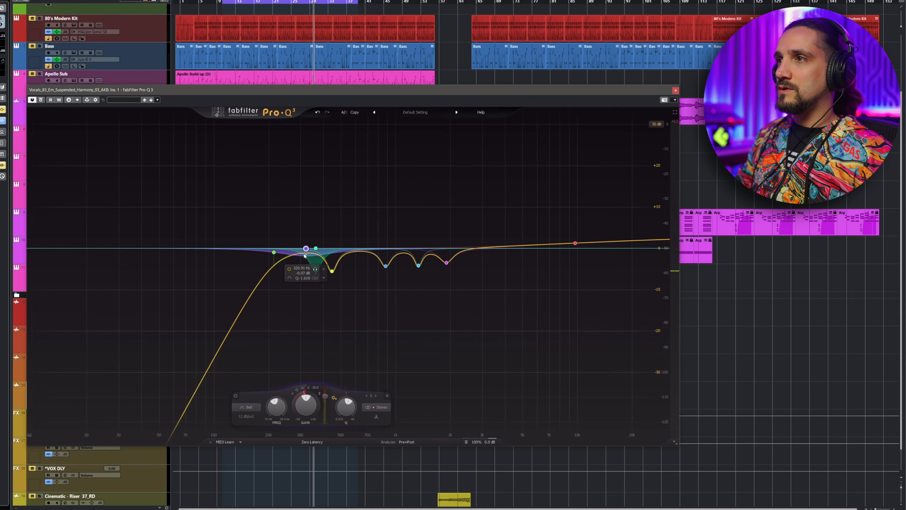
key(space)
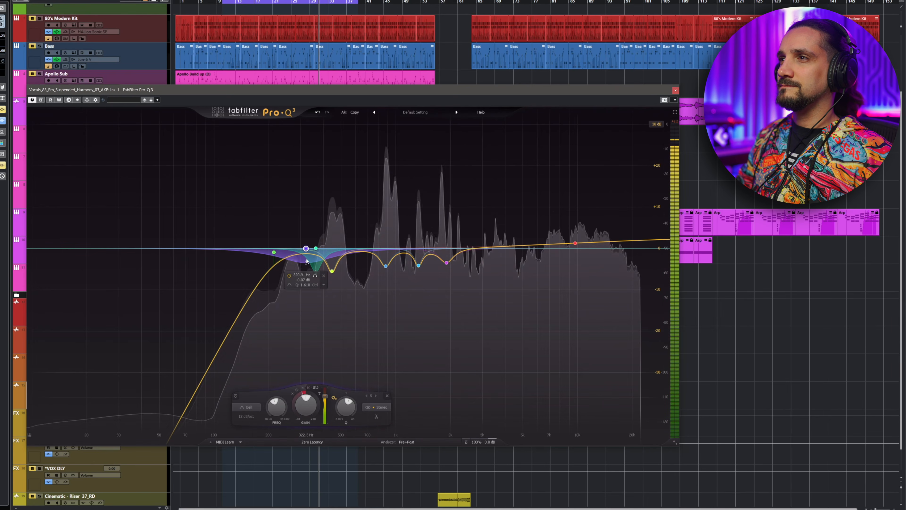
click(274, 252)
key(space)
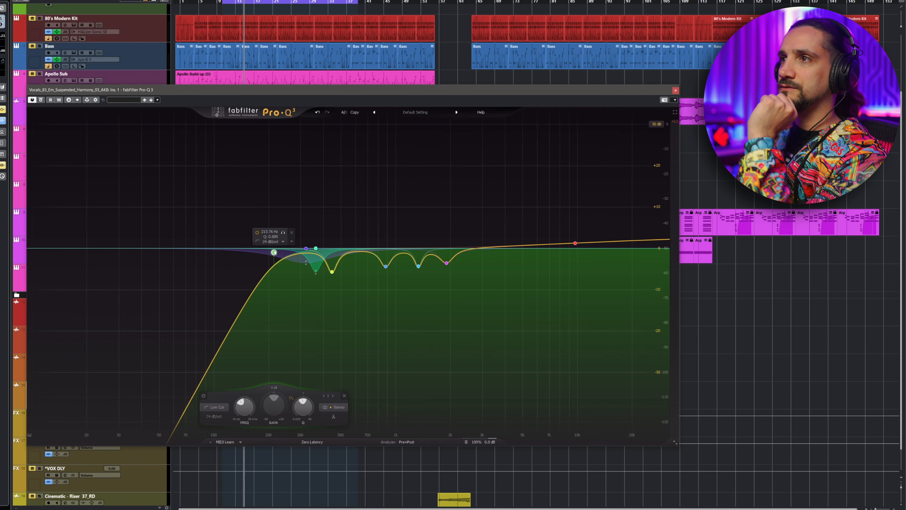
drag(274, 252, 271, 252)
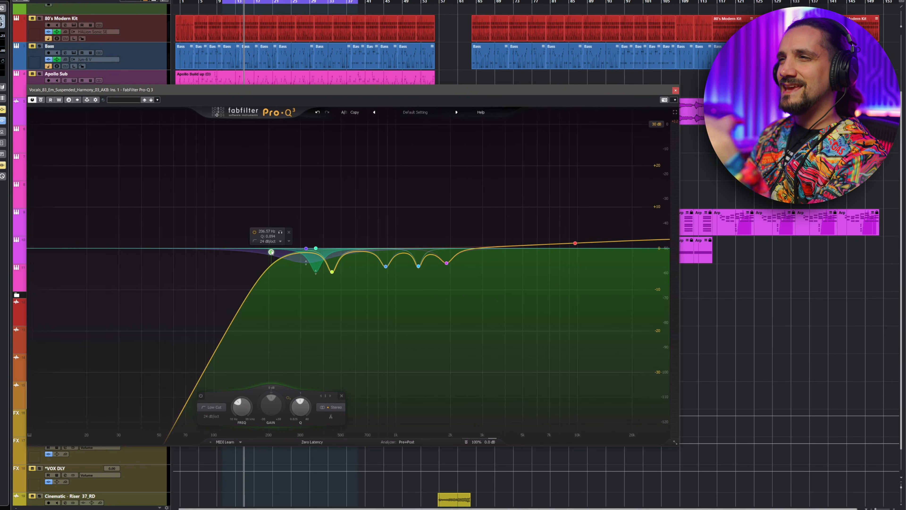
drag(271, 252, 270, 253)
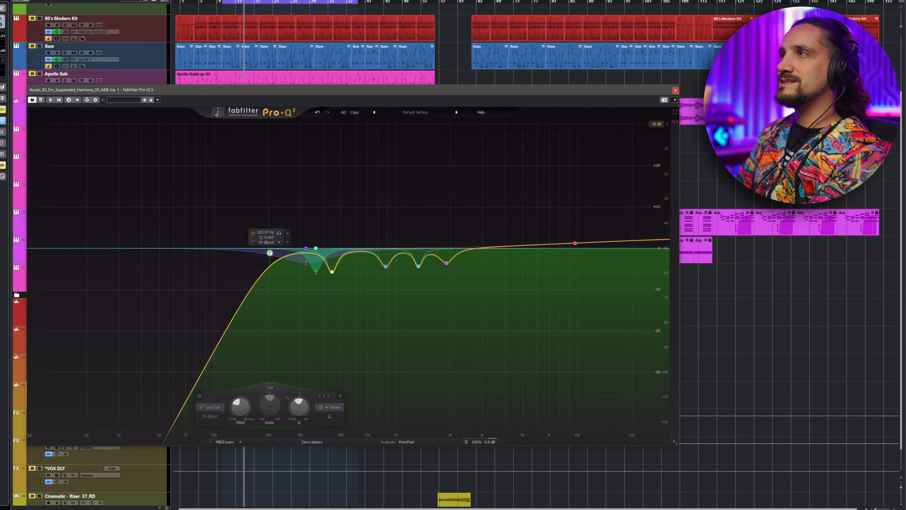
- Close the Pro-Q 3 window and compare the vocal with the Pro-Q 3 insert bypassed and active during playback
click(676, 91)
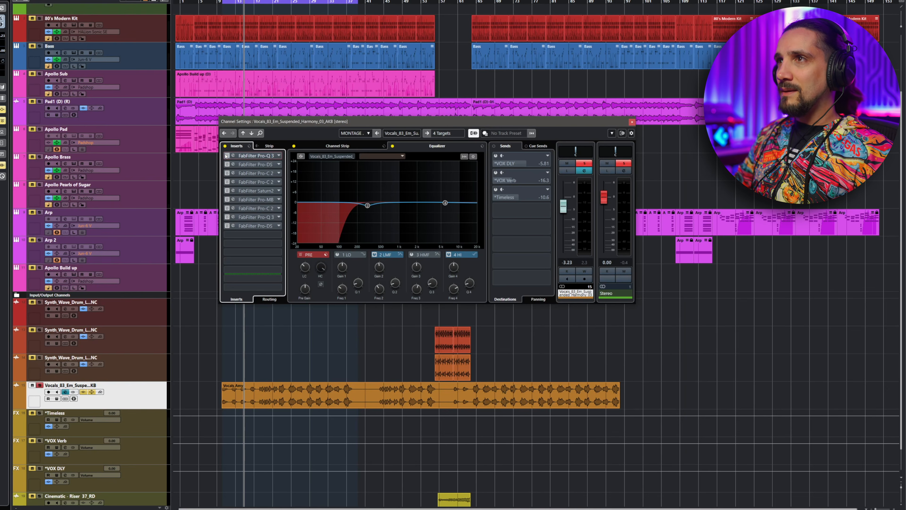
click(221, 2)
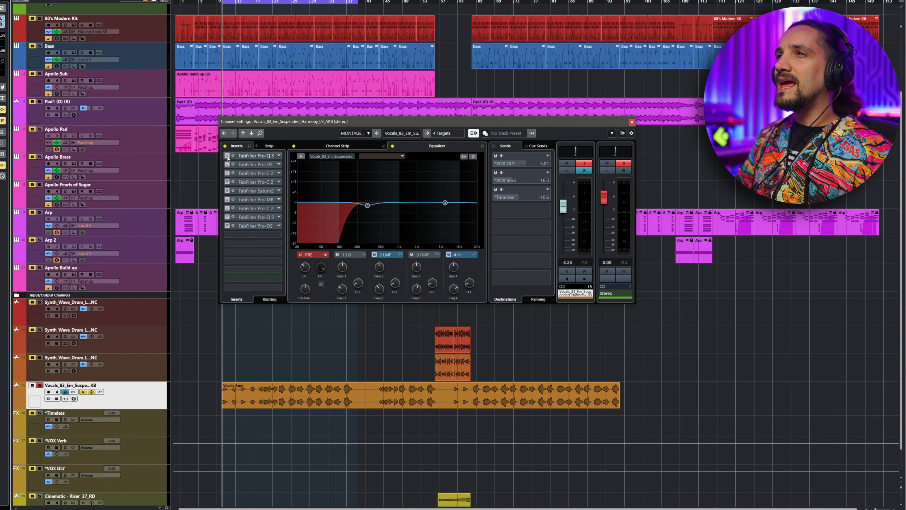
key(space)
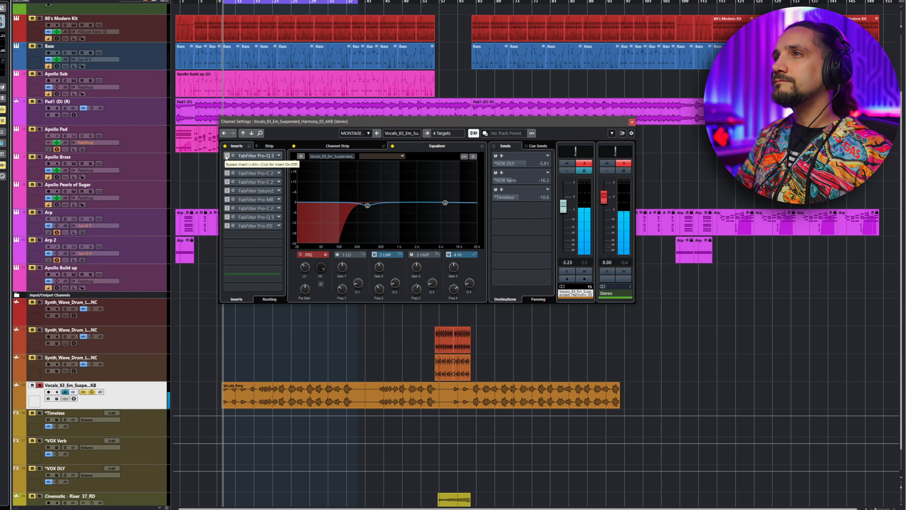
click(226, 156)
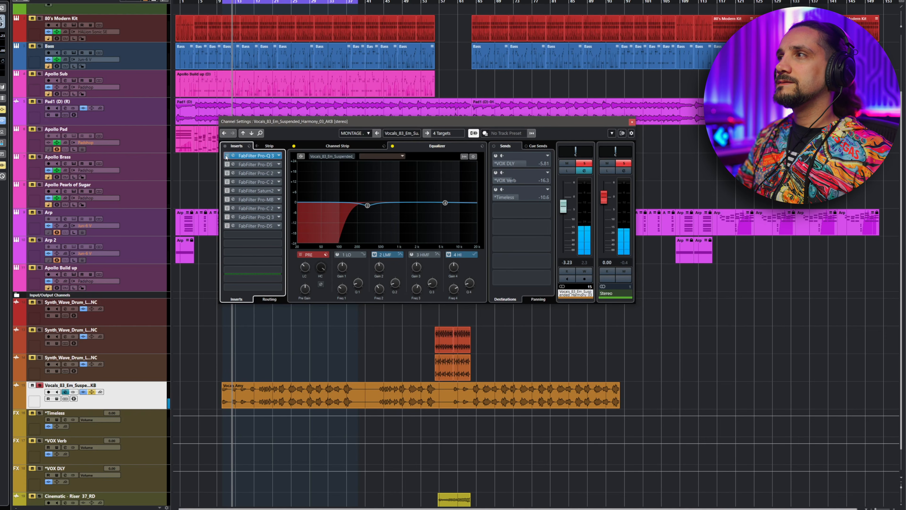
click(226, 157)
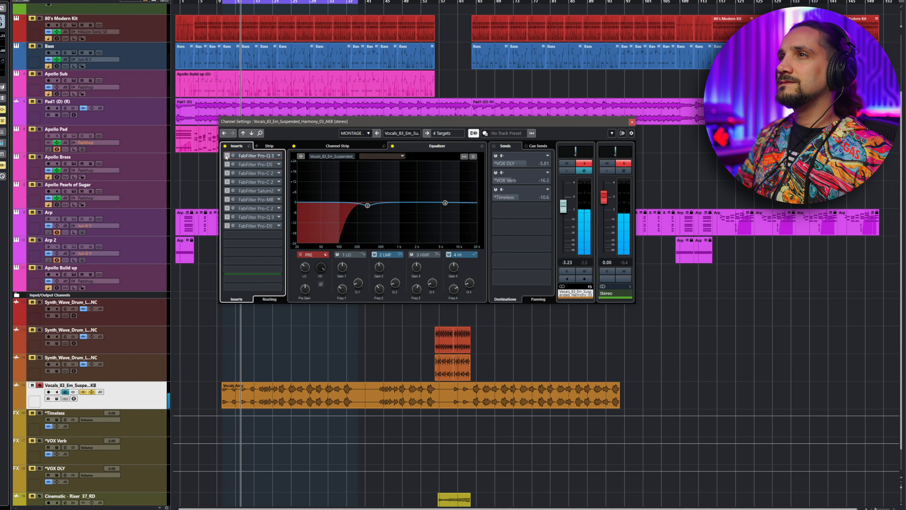
click(226, 156)
key(space)
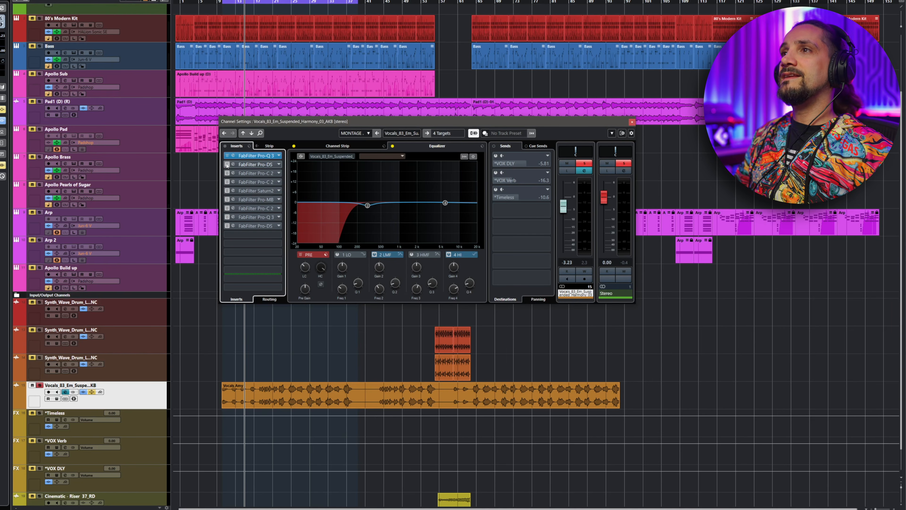
- Return the playhead near the vocal's start and open the FabFilter Pro-DS insert on the vocal channel
drag(226, 1, 224, 23)
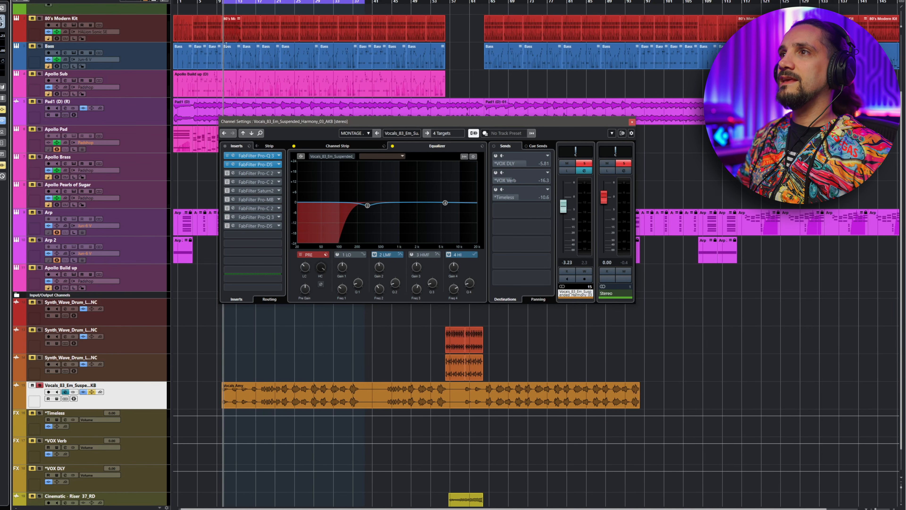
click(233, 165)
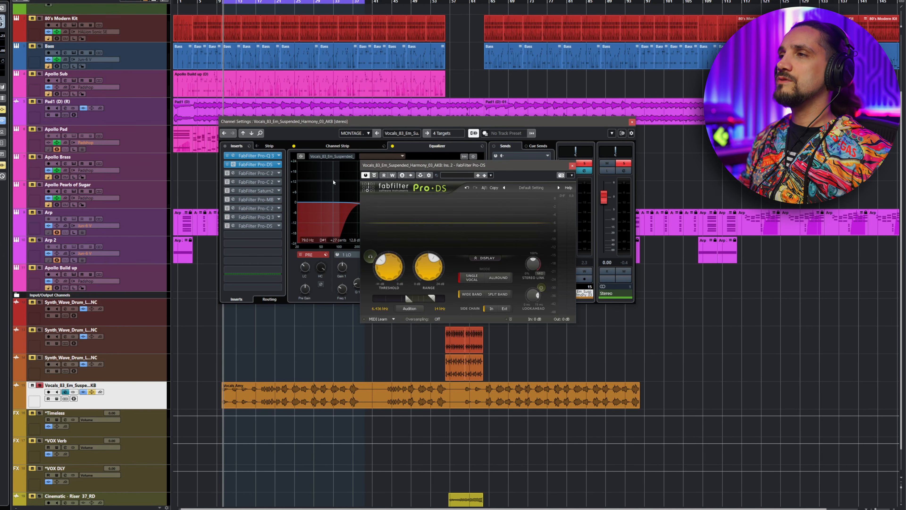
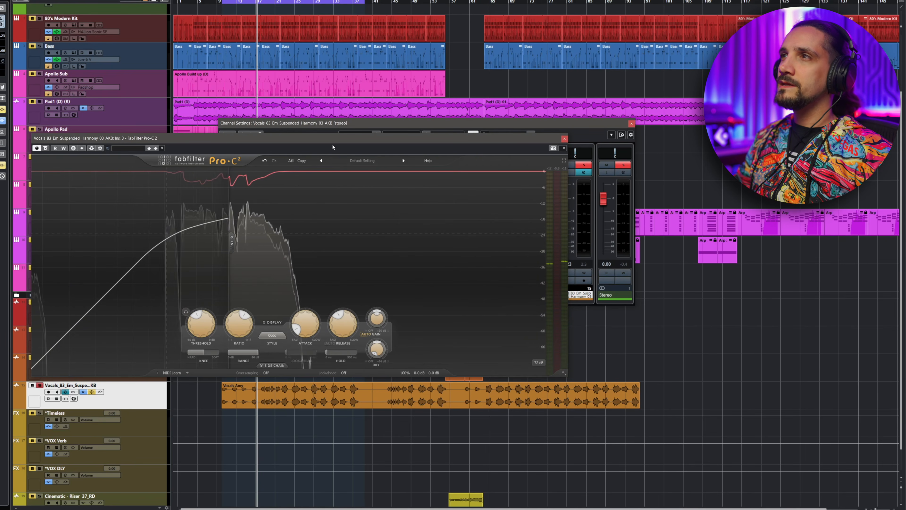
- Open the Pro-Q 3 insert and play the vocal from its start, comparing it with the EQ bypassed
click(328, 125)
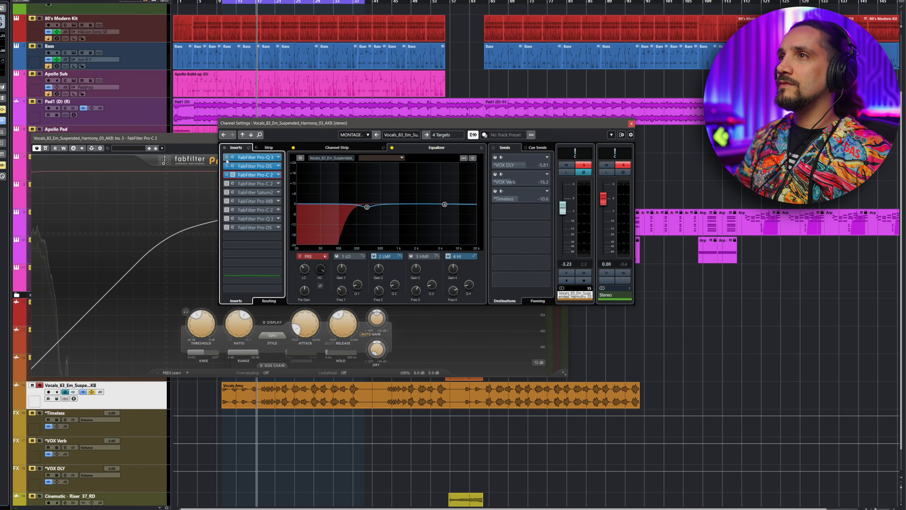
click(250, 157)
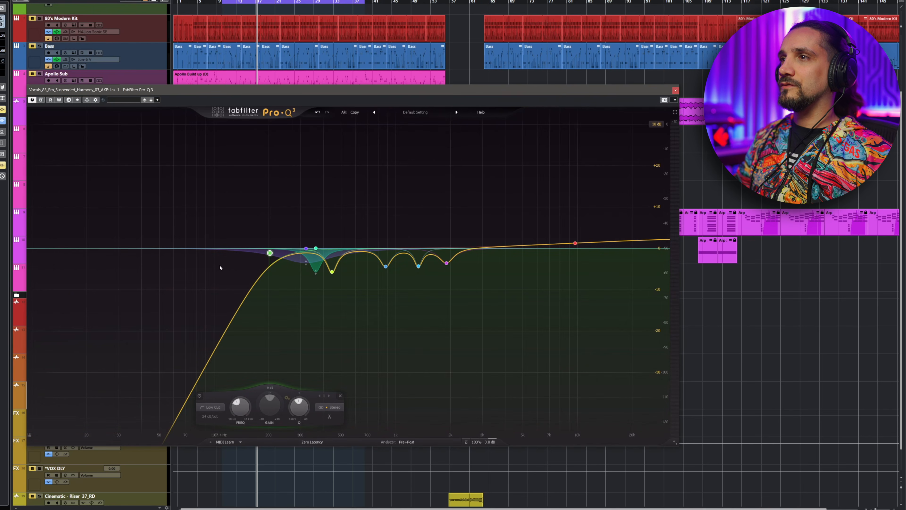
click(221, 2)
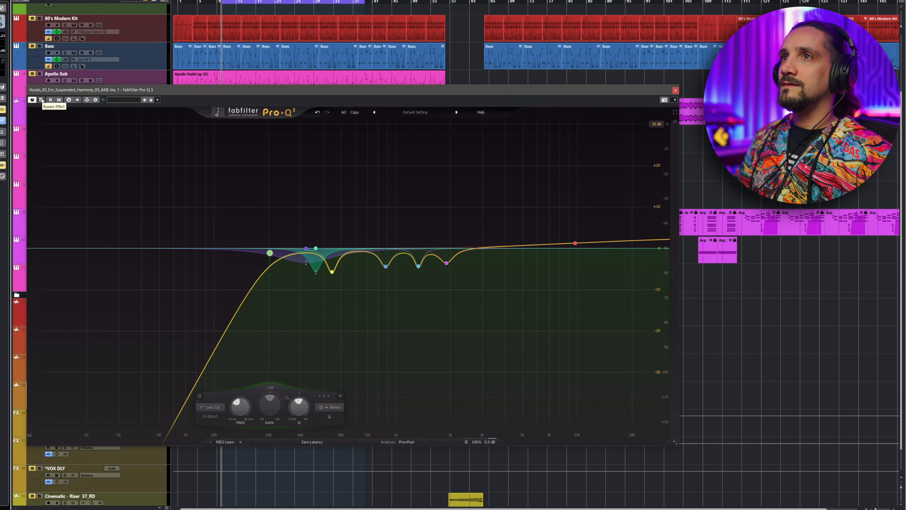
key(space)
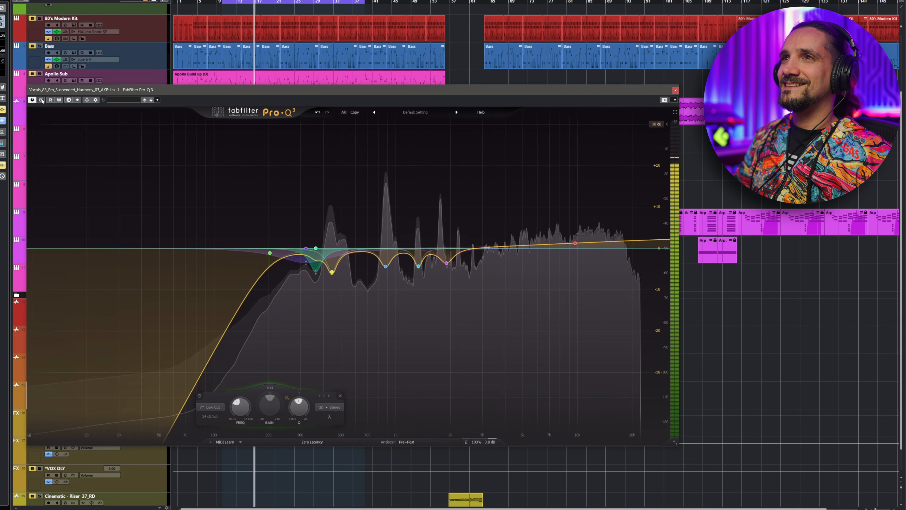
key(space)
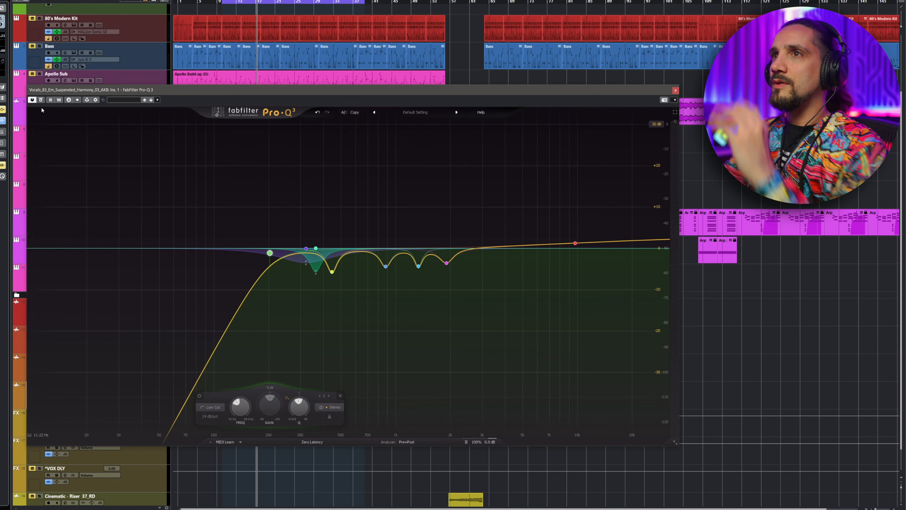
click(41, 100)
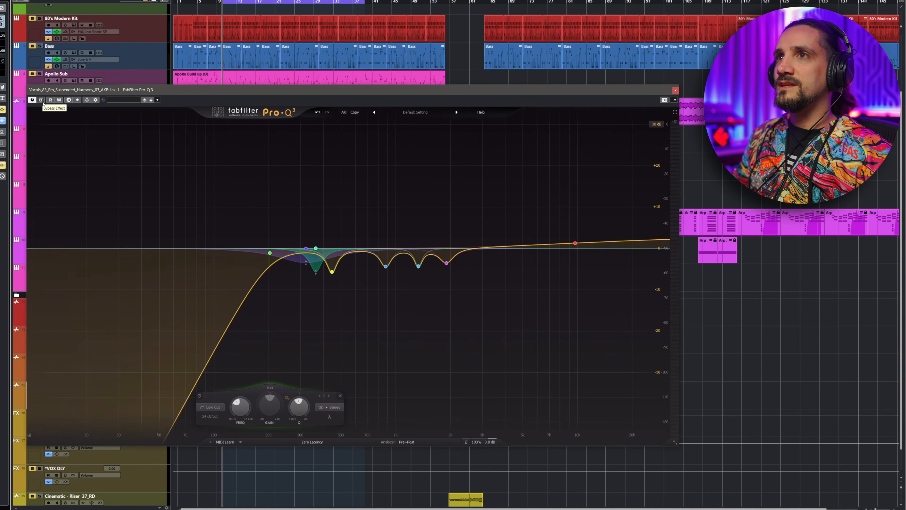
key(space)
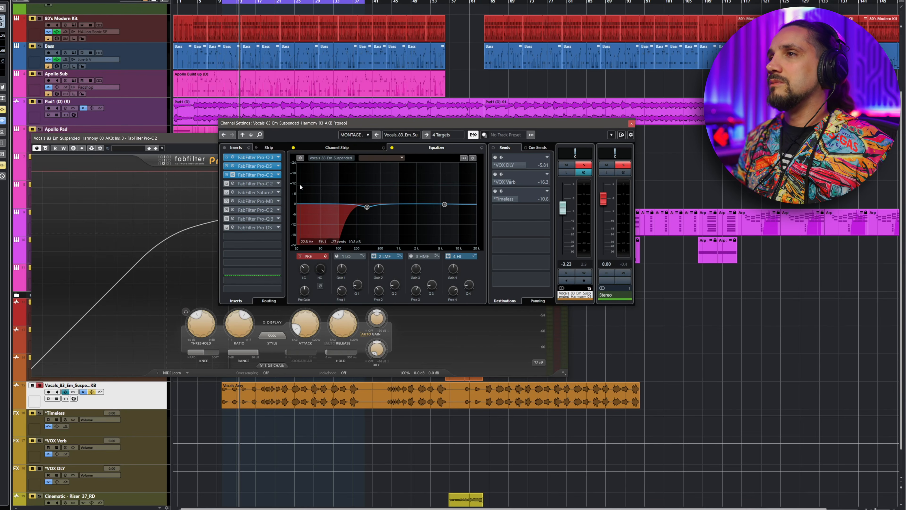
- Open the second Pro-C 2 insert, close the first Pro-C 2 window and examine the threshold, style and dry gain controls
click(233, 183)
click(143, 140)
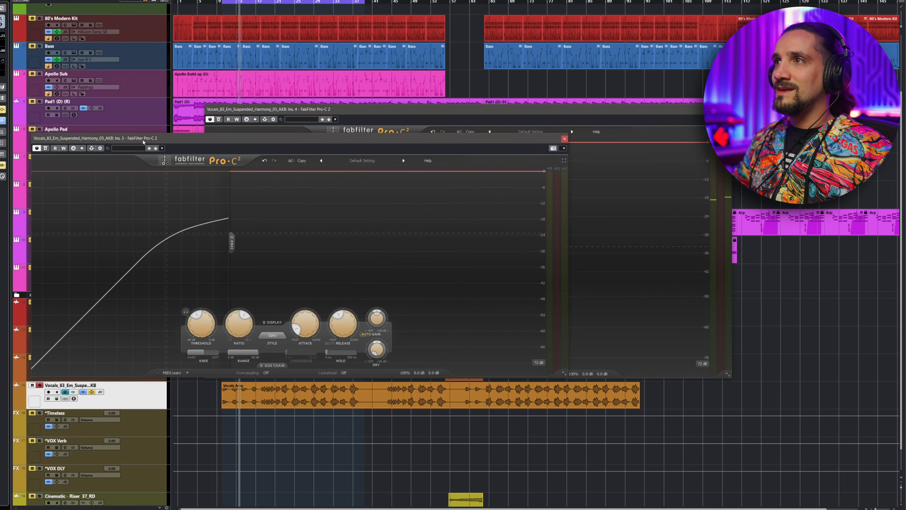
click(565, 138)
drag(552, 110, 402, 136)
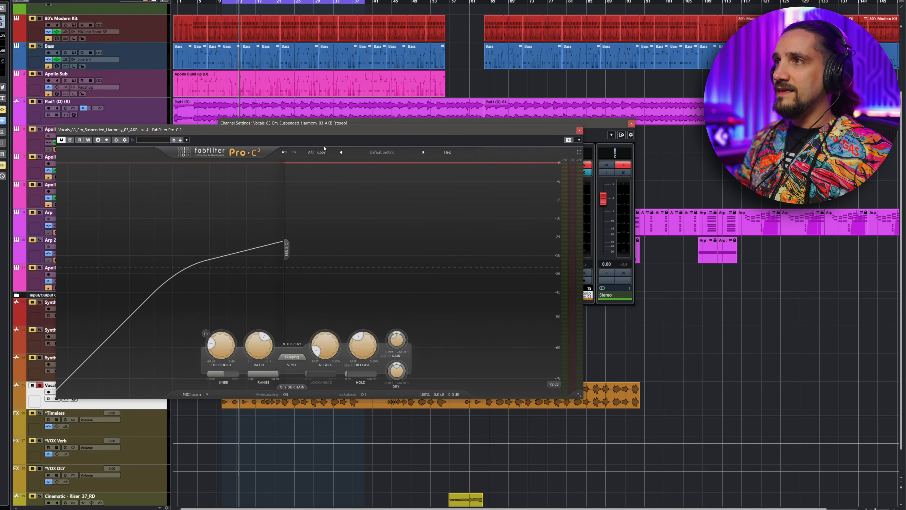
drag(339, 133, 338, 126)
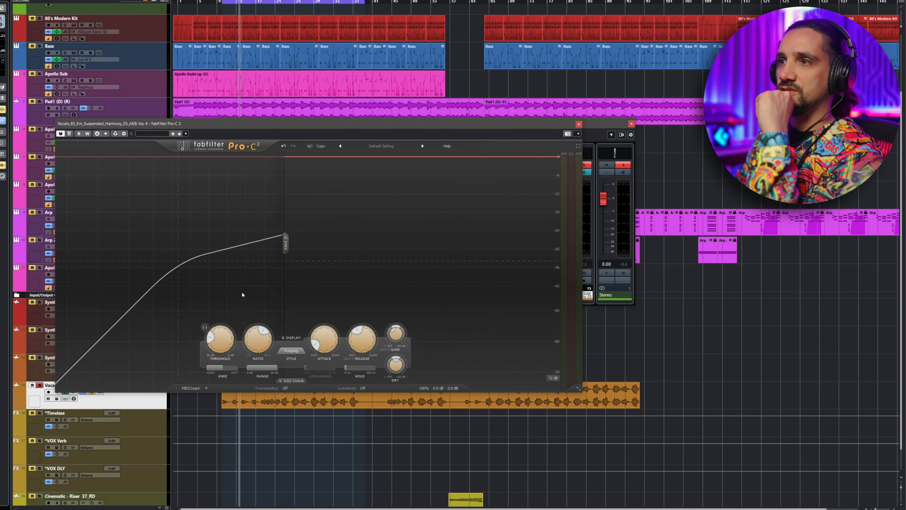
mouse_move(221, 339)
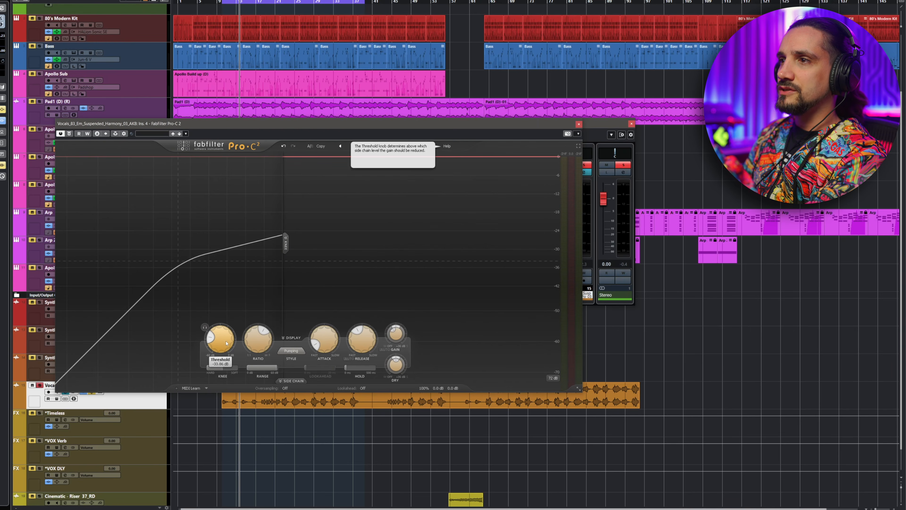
mouse_move(293, 352)
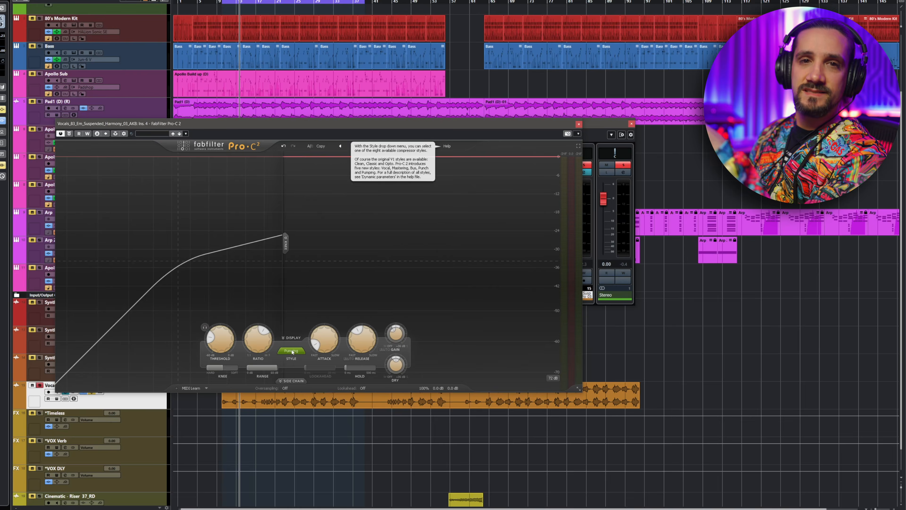
mouse_move(396, 369)
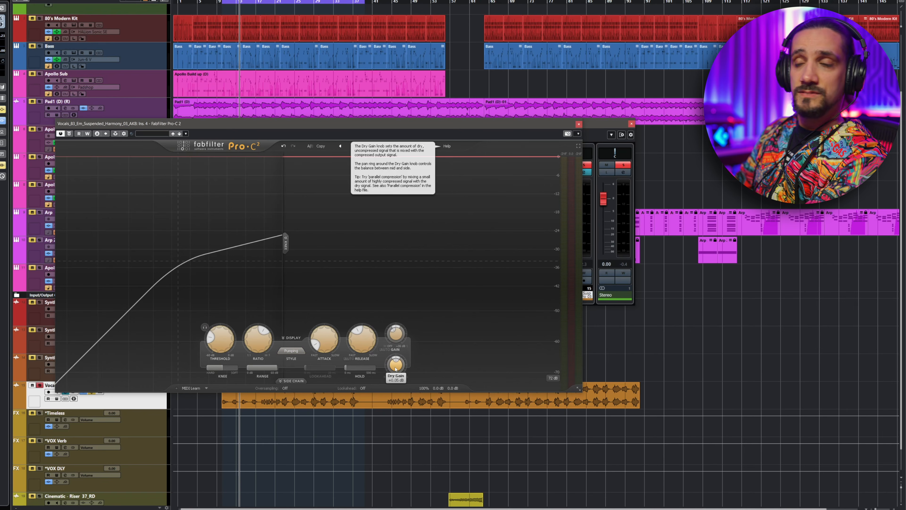
mouse_move(395, 335)
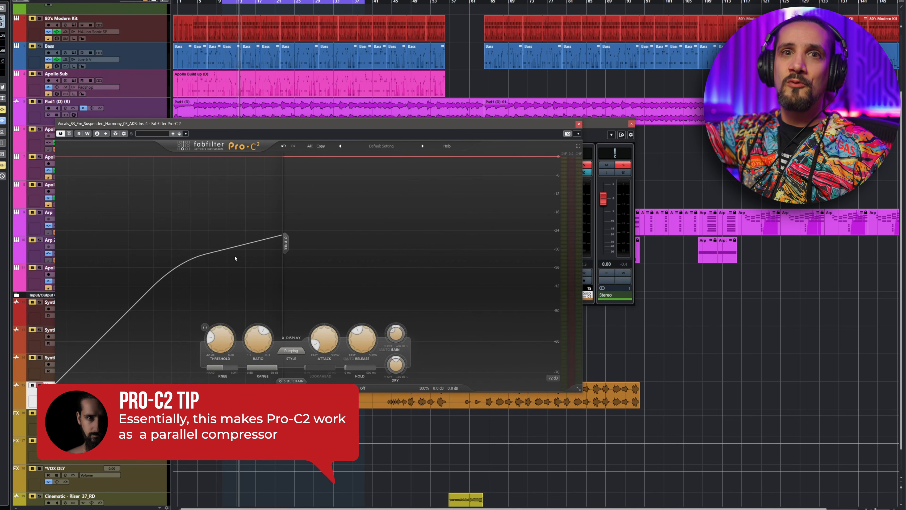
- Return to the start, mute the Pro-C 2 wet gain, then raise it during playback to blend parallel compression
key(KP_1)
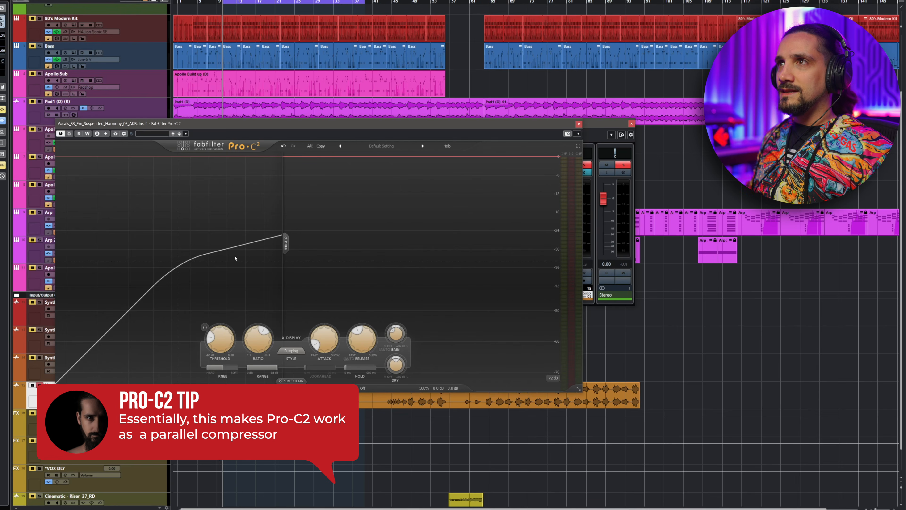
drag(393, 335, 392, 367)
key(space)
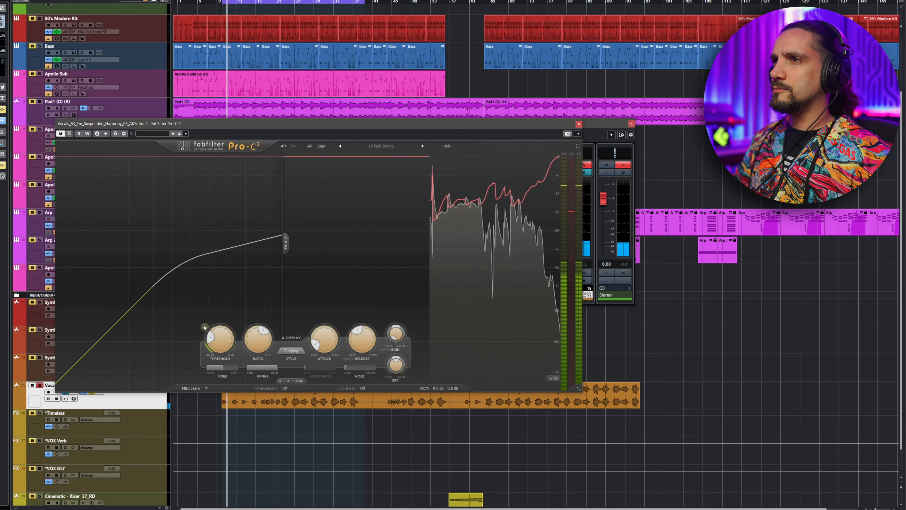
scroll(214, 348, down, 4)
scroll(213, 345, up, 2)
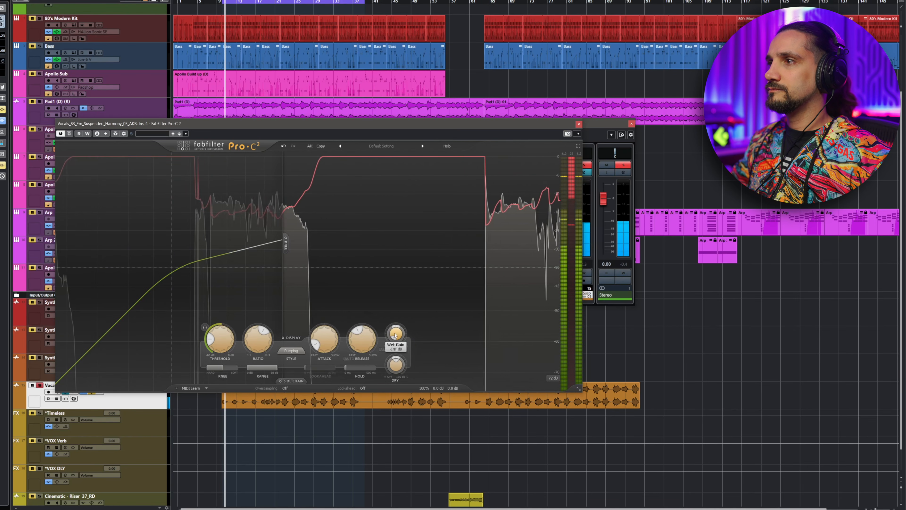
drag(397, 333, 410, 260)
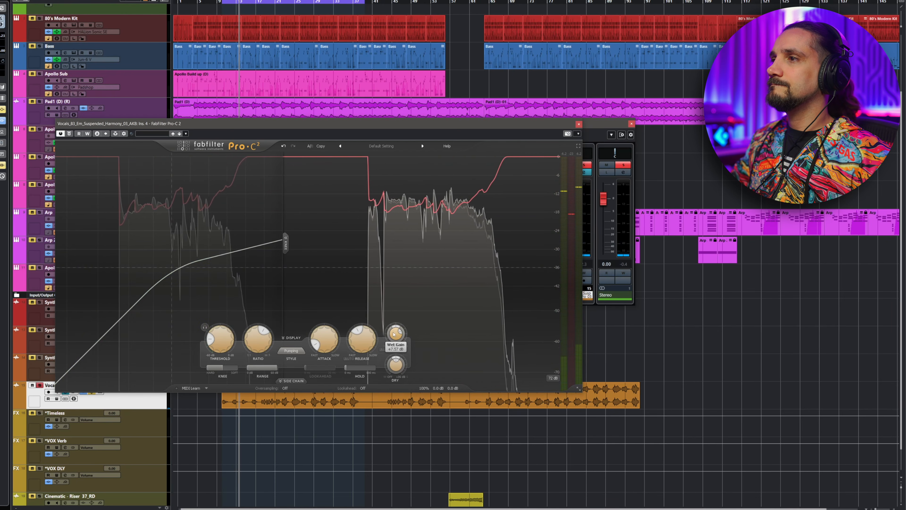
drag(397, 331, 397, 328)
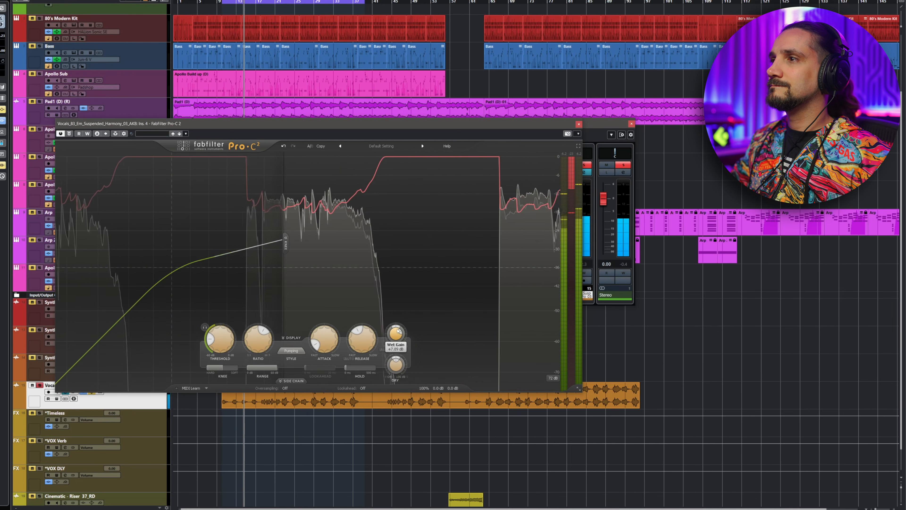
- Compare the vocal with the Pro-C 2 insert bypassed and active, then close its window
click(69, 134)
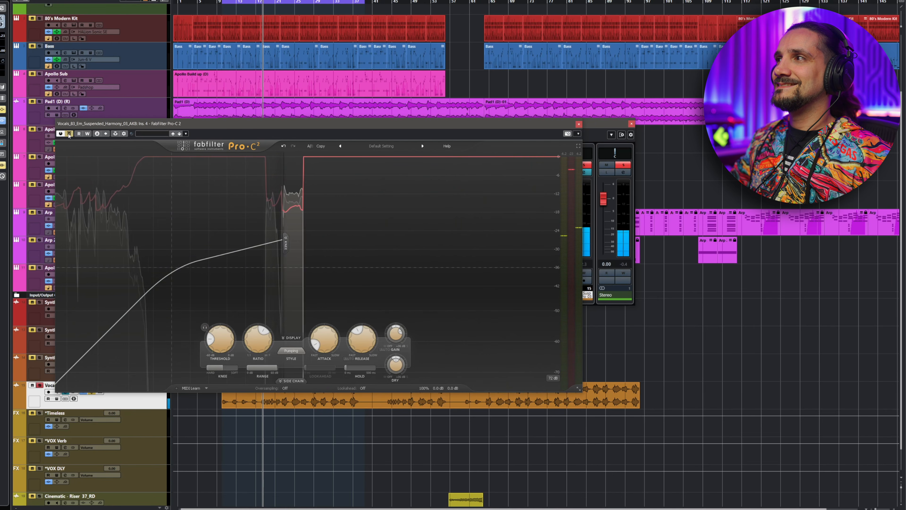
click(70, 134)
mouse_move(402, 334)
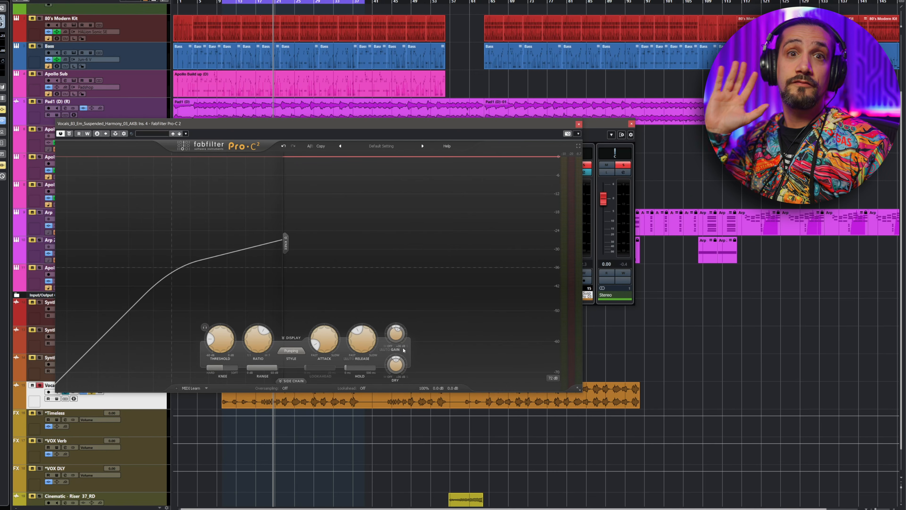
mouse_move(400, 367)
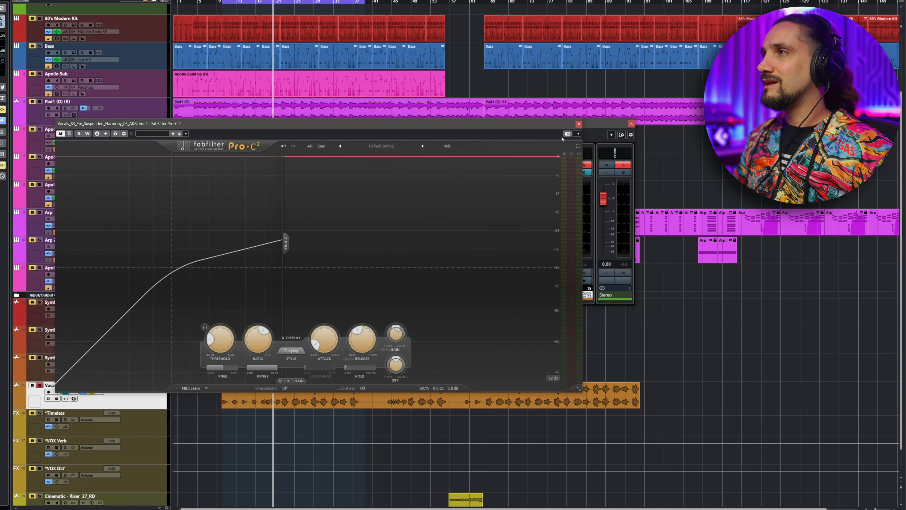
click(579, 124)
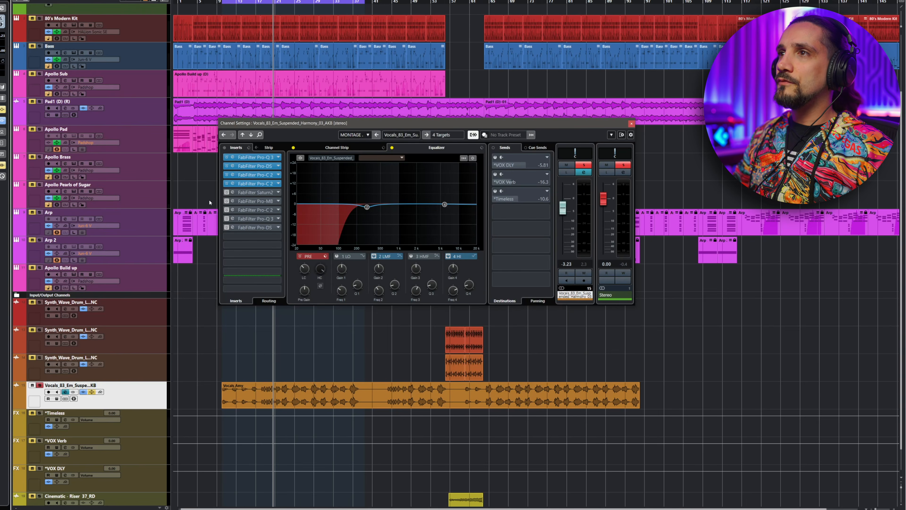
- Open the Saturn 2 insert, select its middle band and slightly lower the band 1 crossover frequency
click(236, 192)
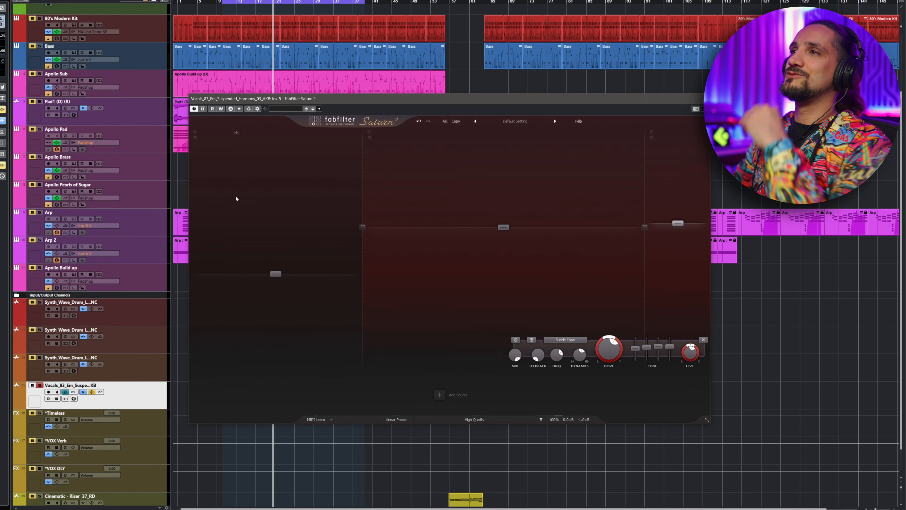
drag(336, 103, 204, 109)
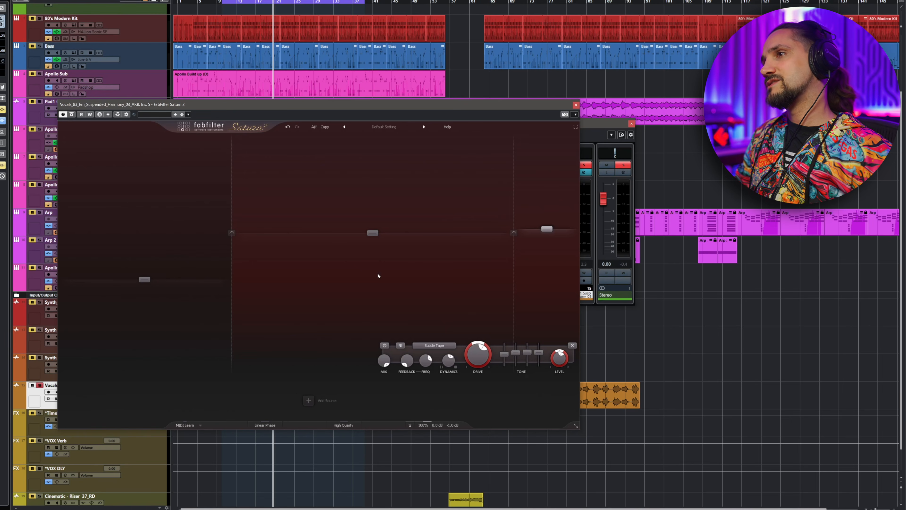
click(384, 271)
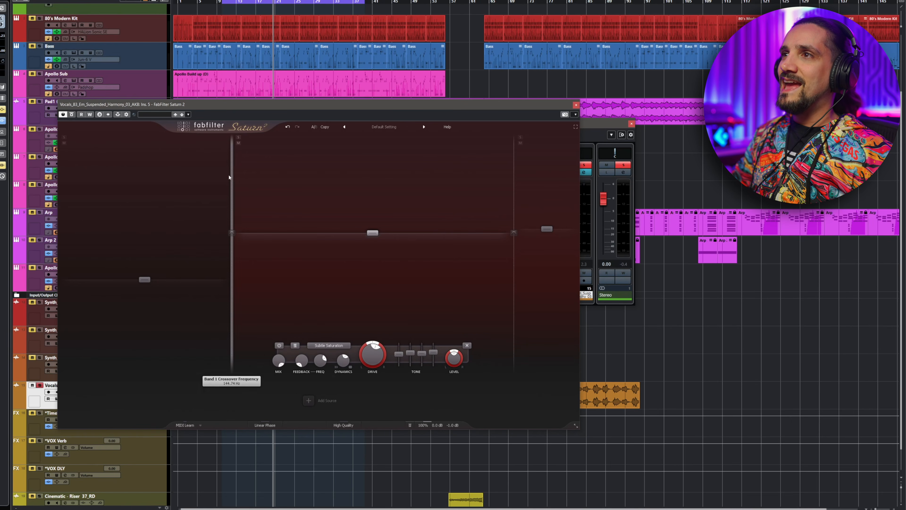
drag(230, 198, 226, 199)
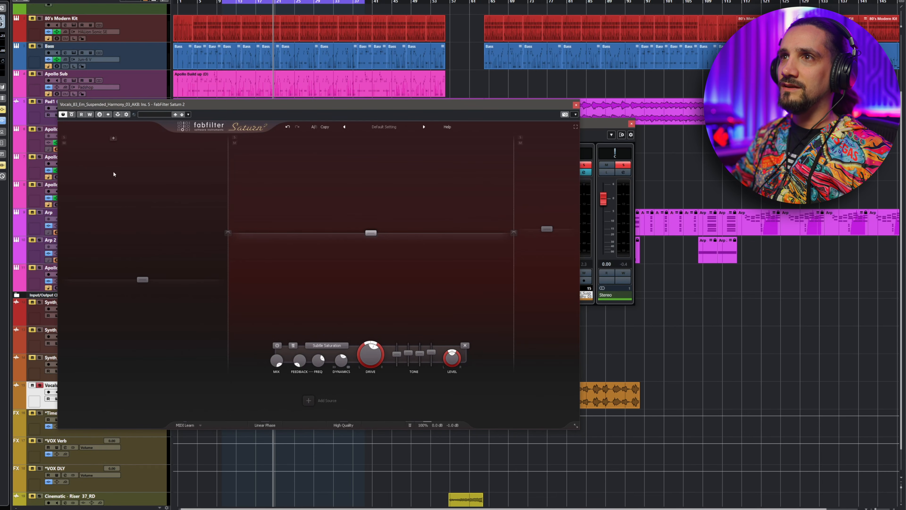
- Select Saturn's low band, toggle it off and on for comparison, and lower its level slightly
click(140, 282)
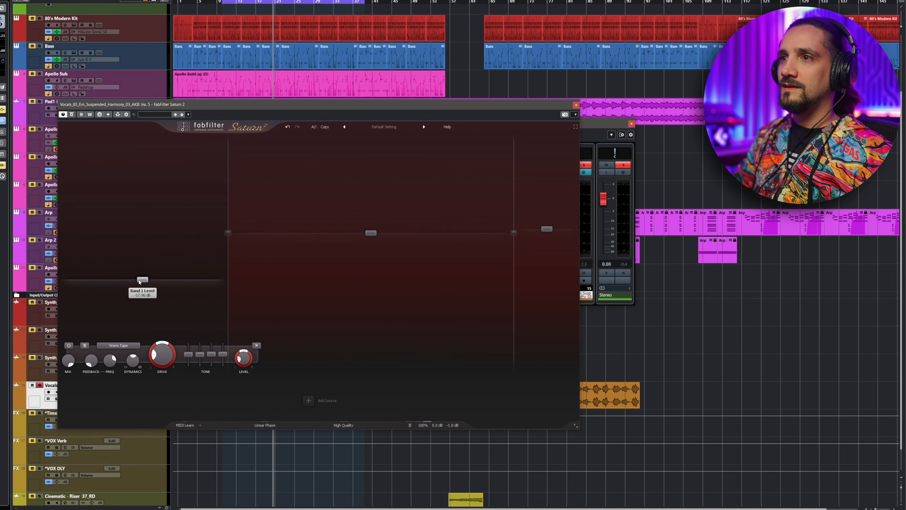
click(68, 346)
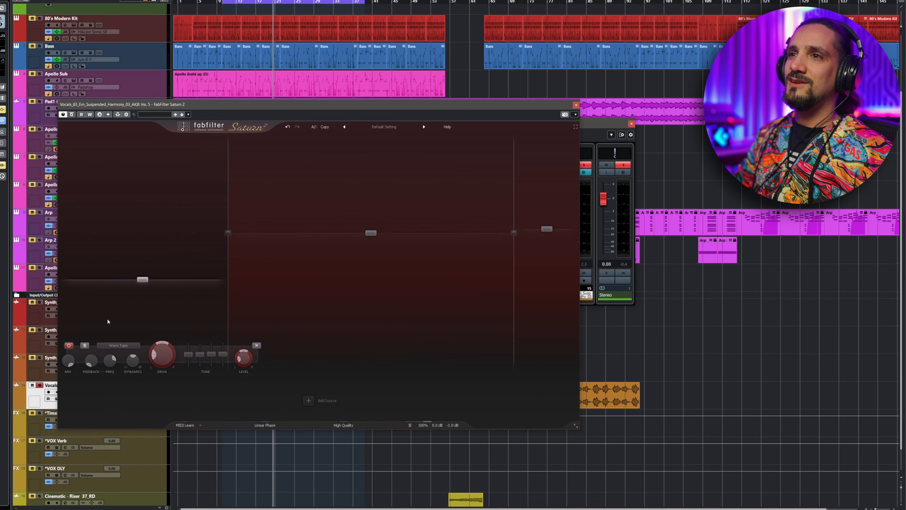
click(67, 346)
drag(142, 280, 142, 285)
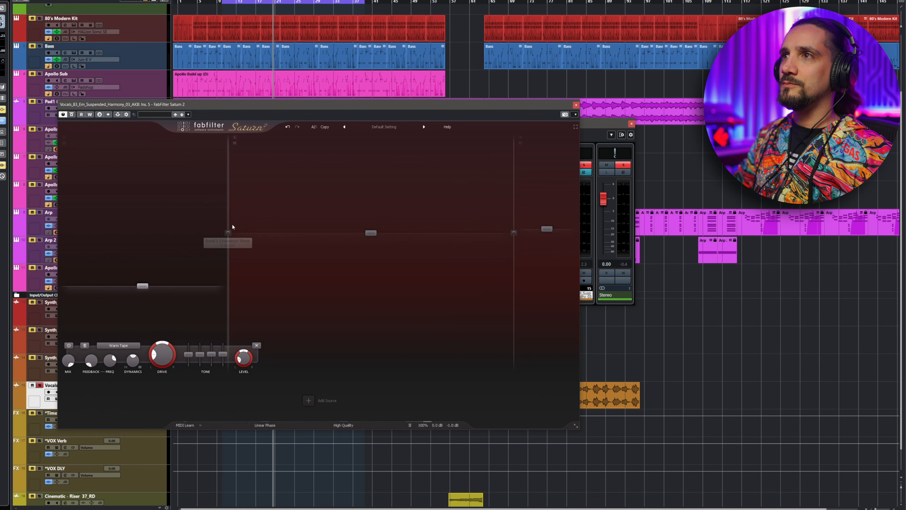
- Lower the band 1 crossover frequency a little further and inspect the band 2 tone and band 3 drive settings
drag(229, 195, 226, 194)
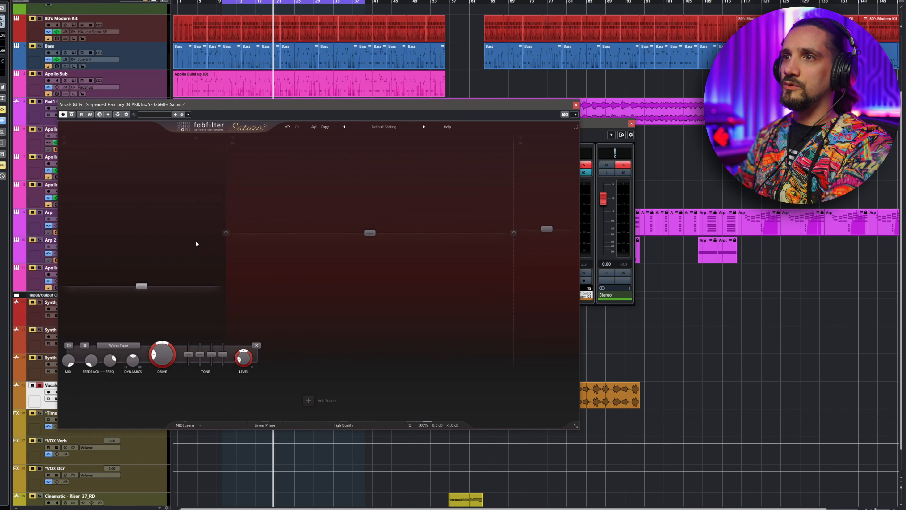
drag(226, 264, 223, 263)
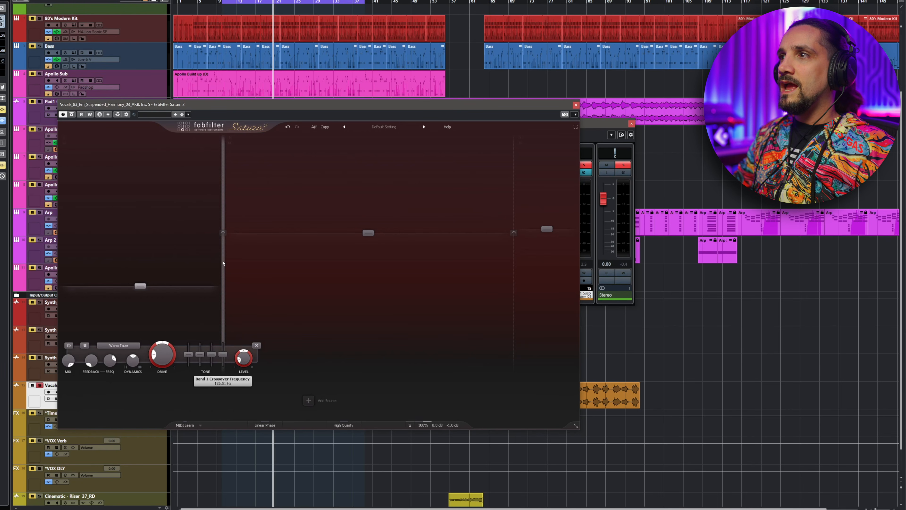
click(399, 206)
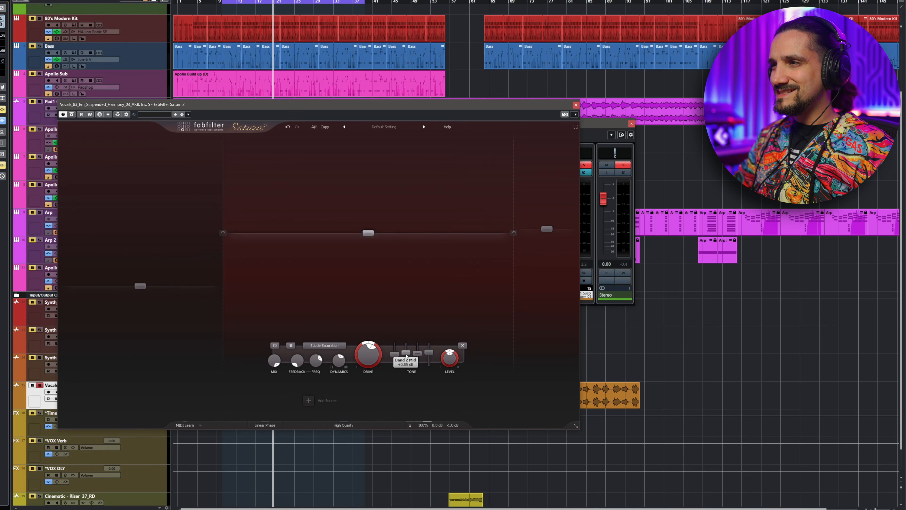
mouse_move(406, 355)
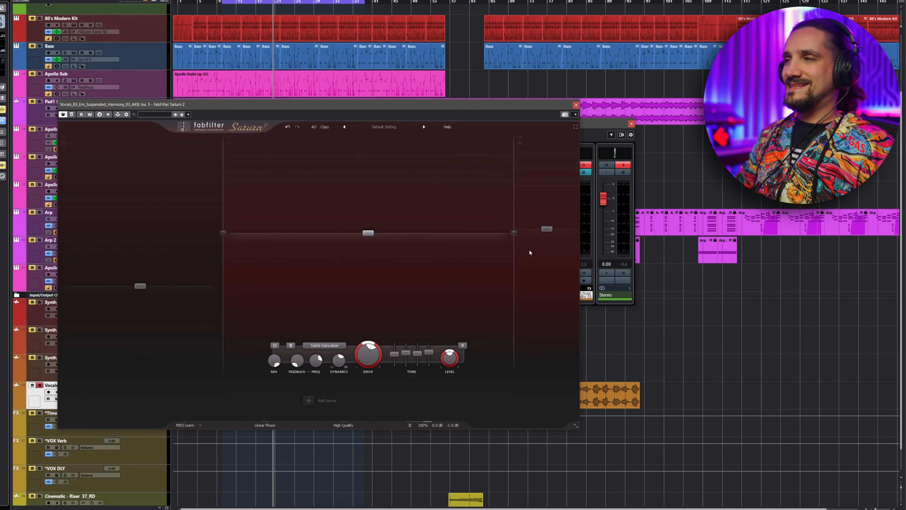
mouse_move(539, 271)
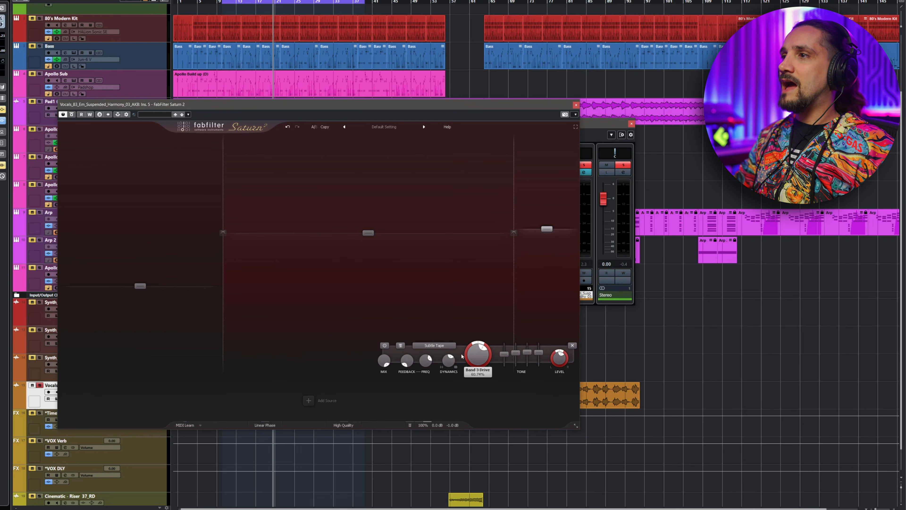
- Toggle the Saturn insert's bypass and lower band 3 drive slightly to about 60.4% while the vocal plays
mouse_move(433, 344)
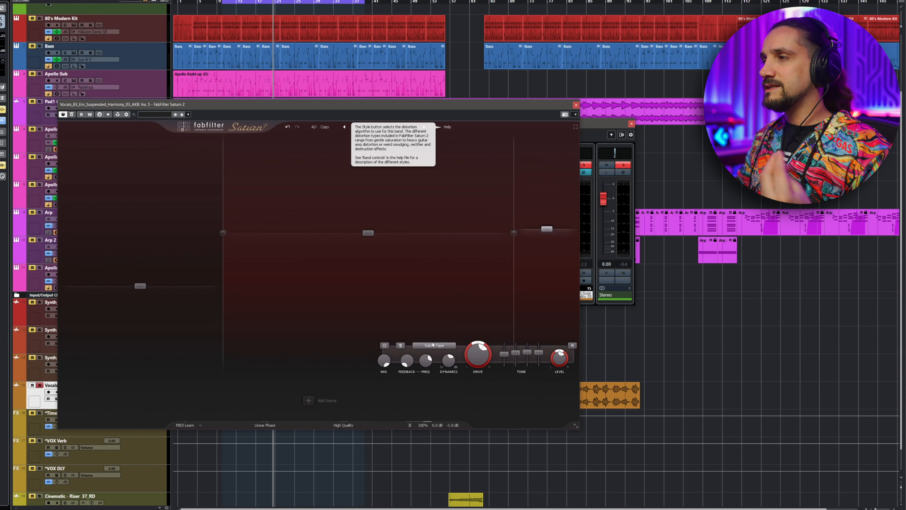
mouse_move(478, 364)
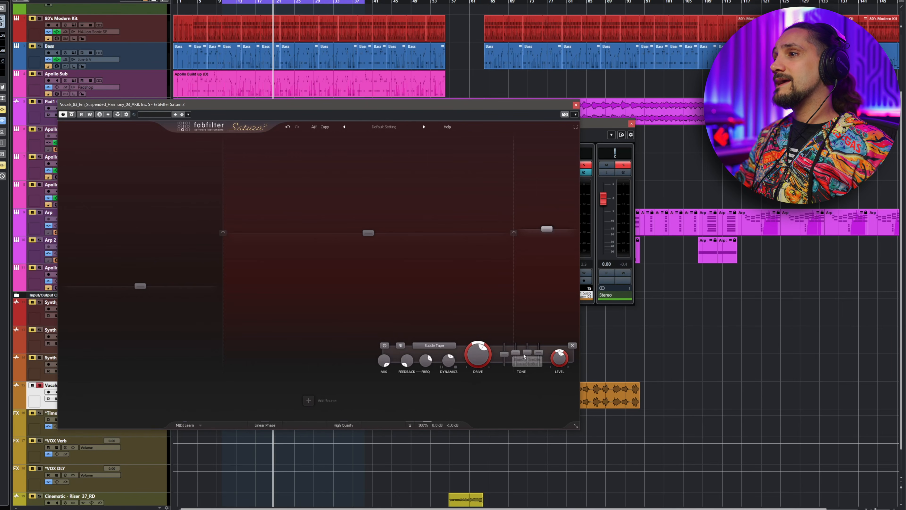
mouse_move(539, 355)
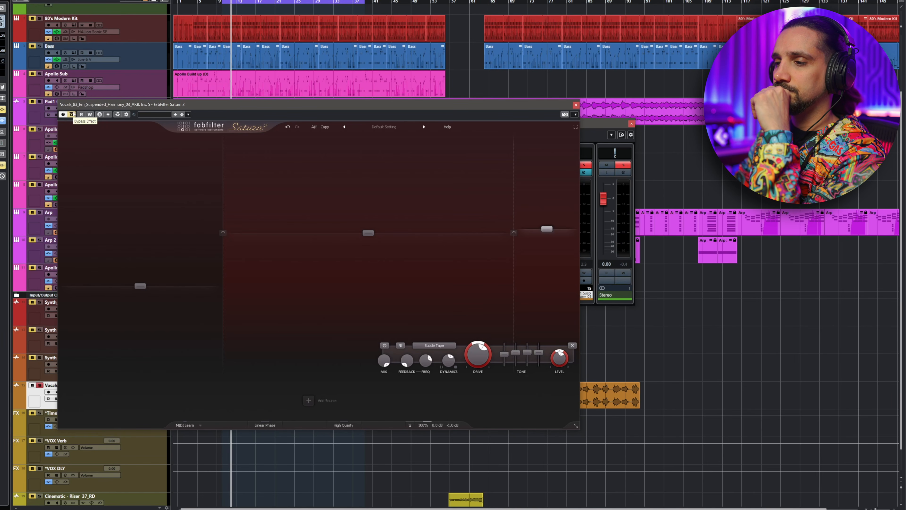
click(72, 114)
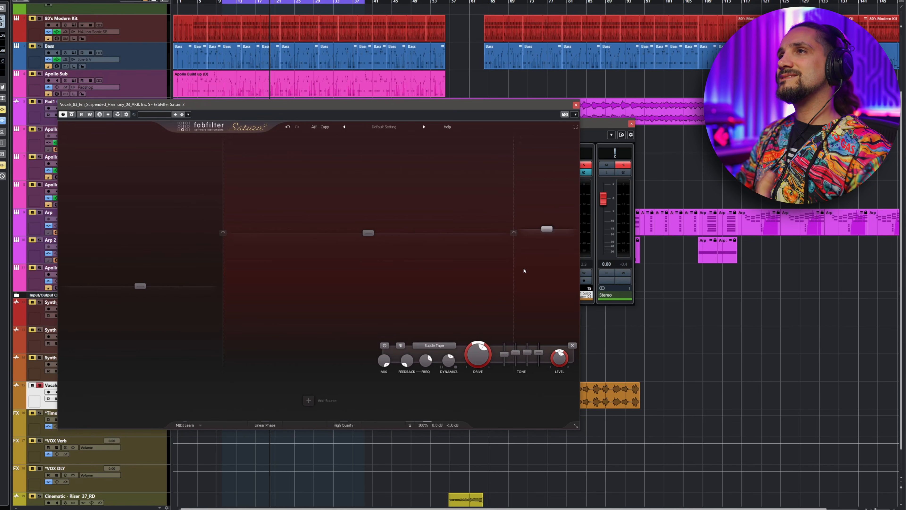
key(space)
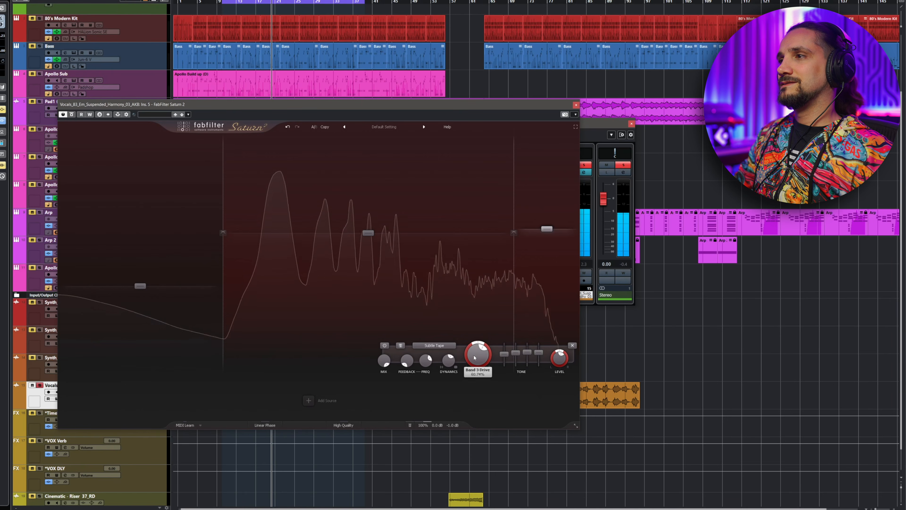
drag(478, 331, 479, 340)
key(space)
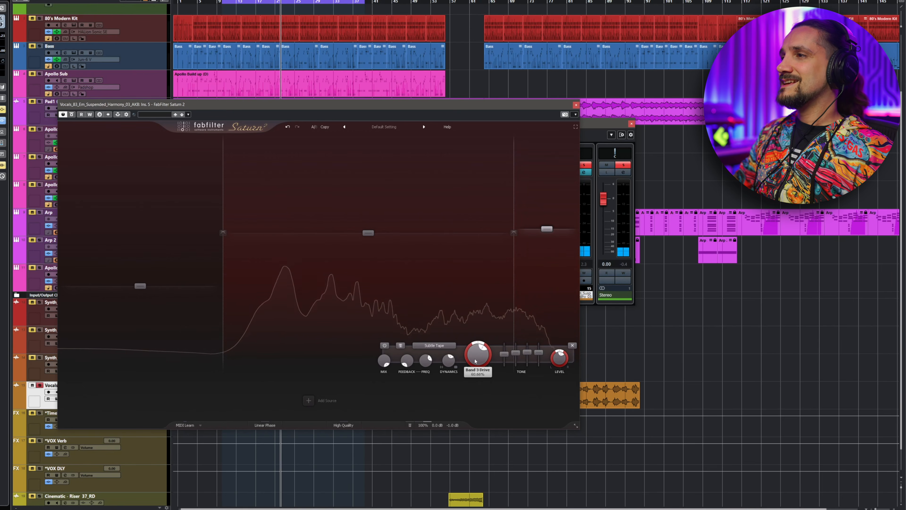
- Raise Saturn's band 2 crossover frequency, replay the section, lower it back again, then close the Saturn window
drag(514, 271, 526, 275)
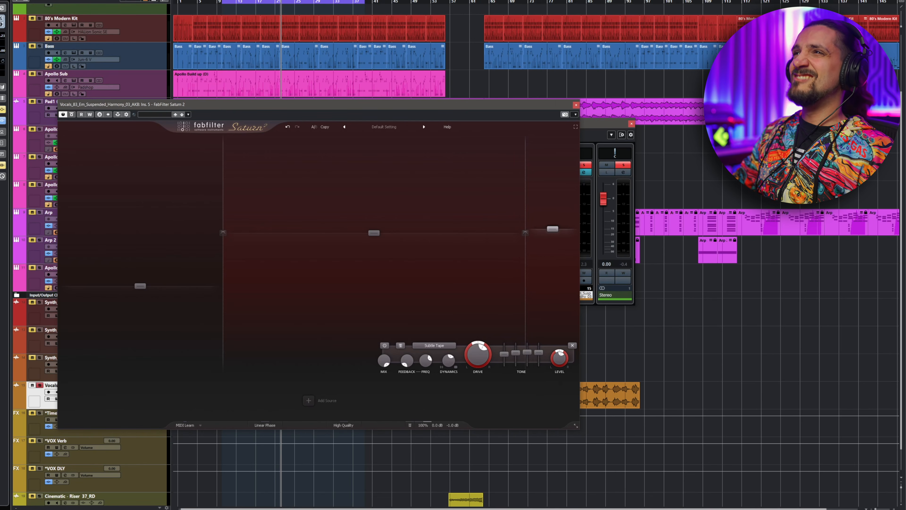
click(221, 2)
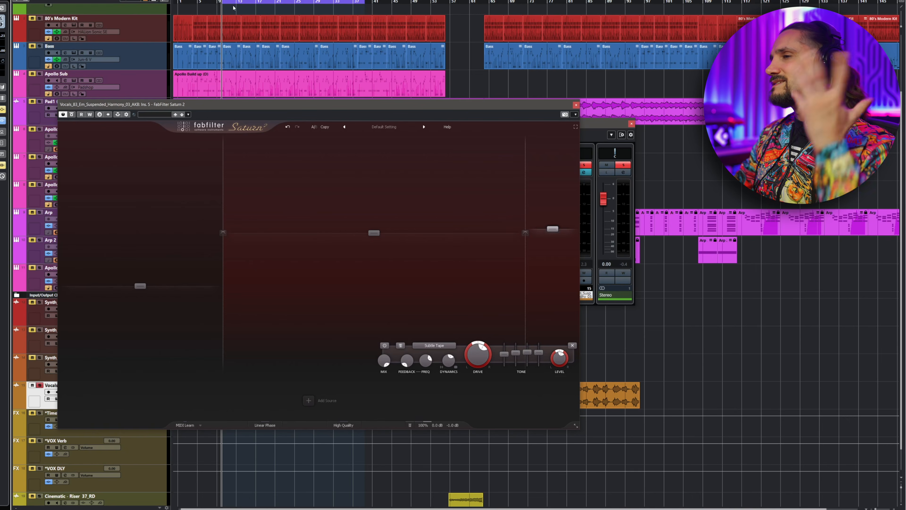
key(space)
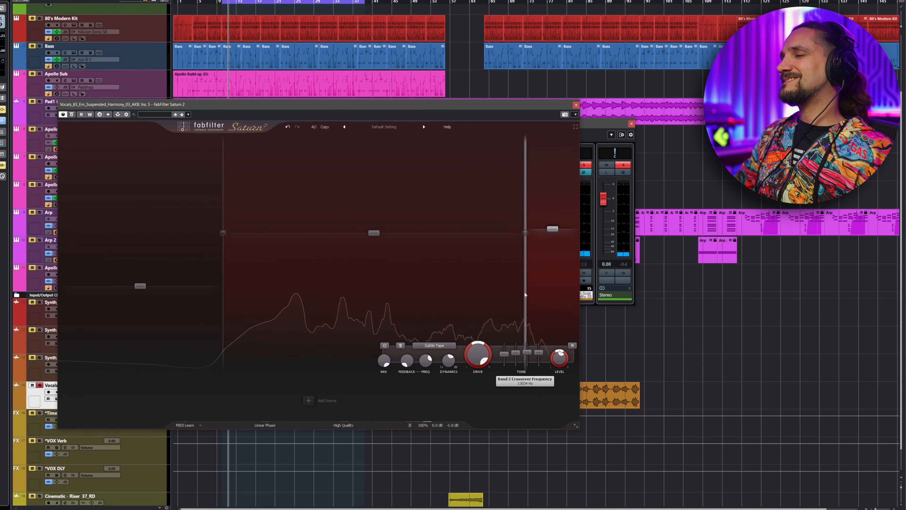
drag(525, 295, 513, 295)
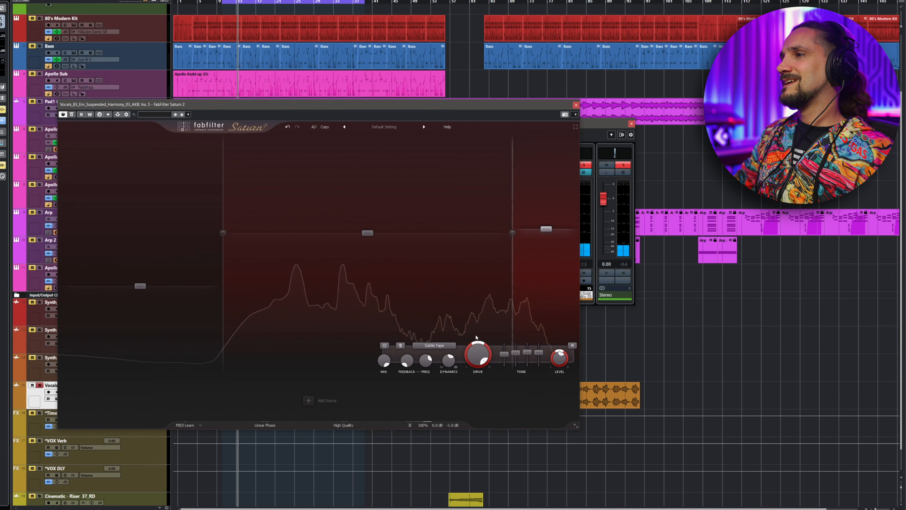
key(space)
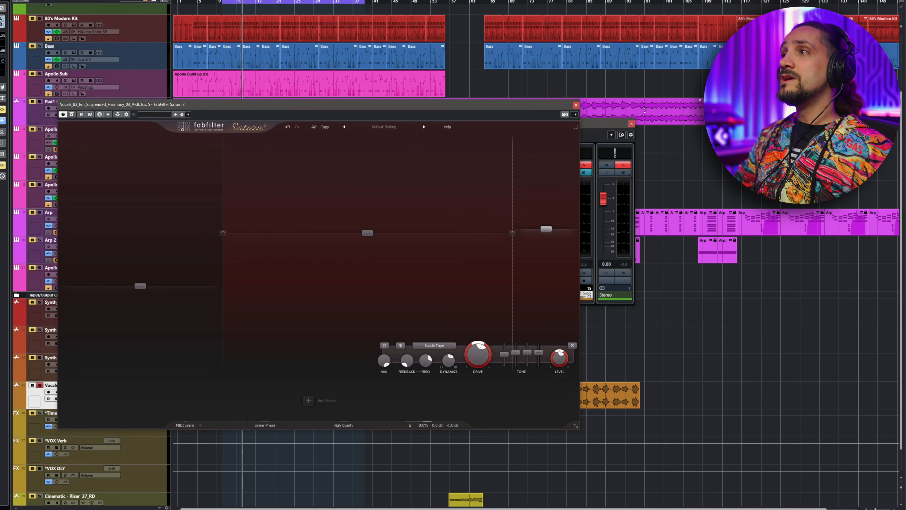
click(576, 106)
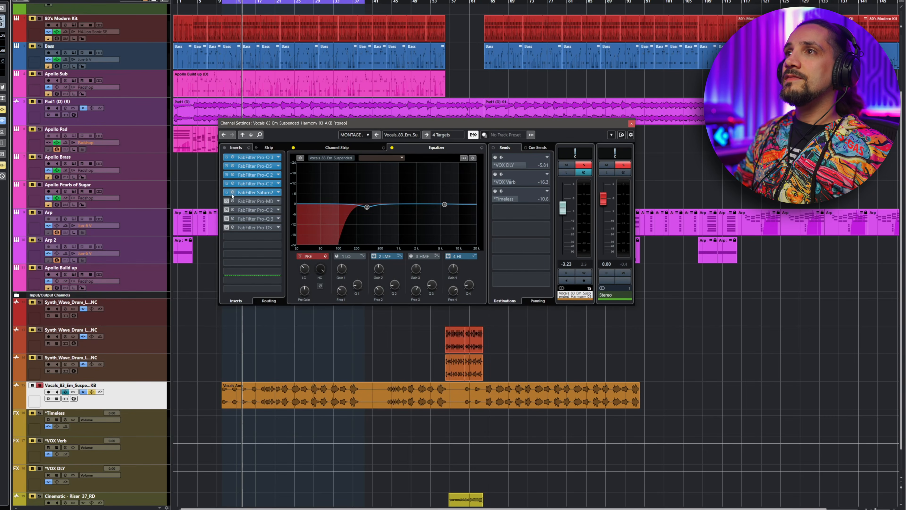
- Open the Pro-MB insert, play the vocal while examining its three bands, then close the window
click(233, 202)
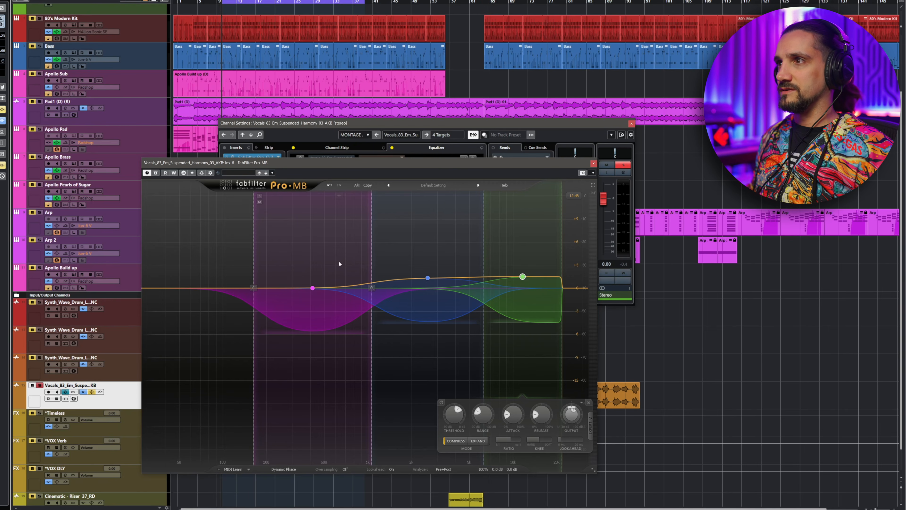
key(space)
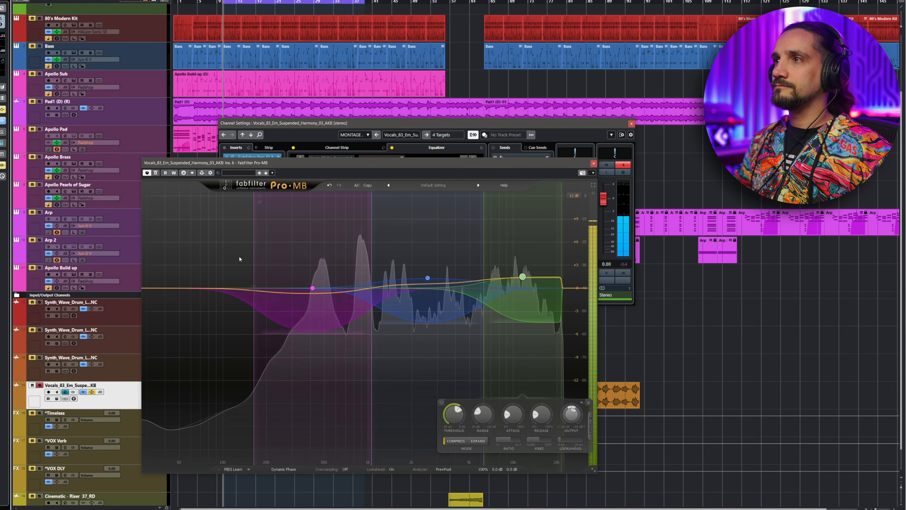
key(space)
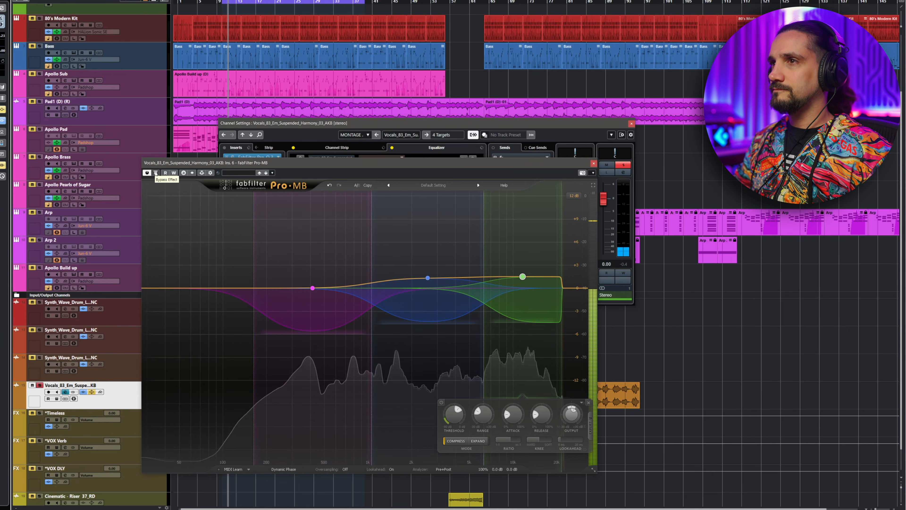
key(space)
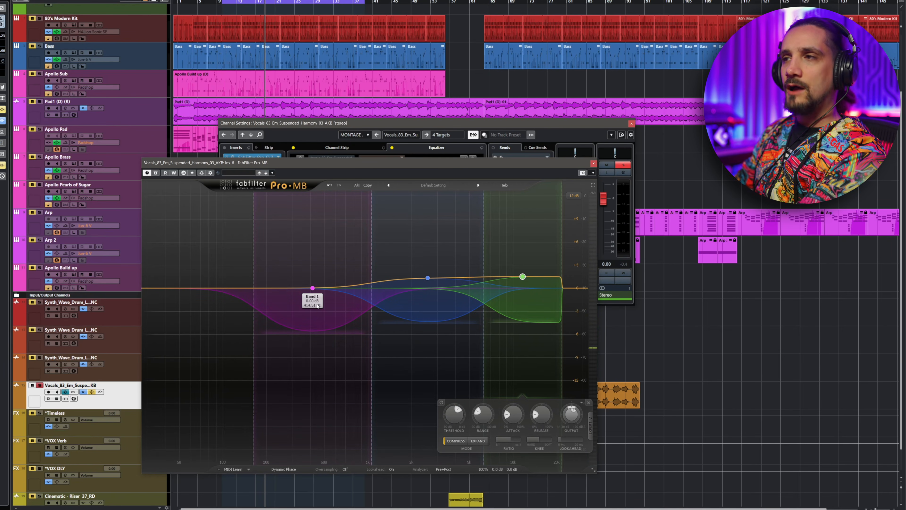
click(431, 286)
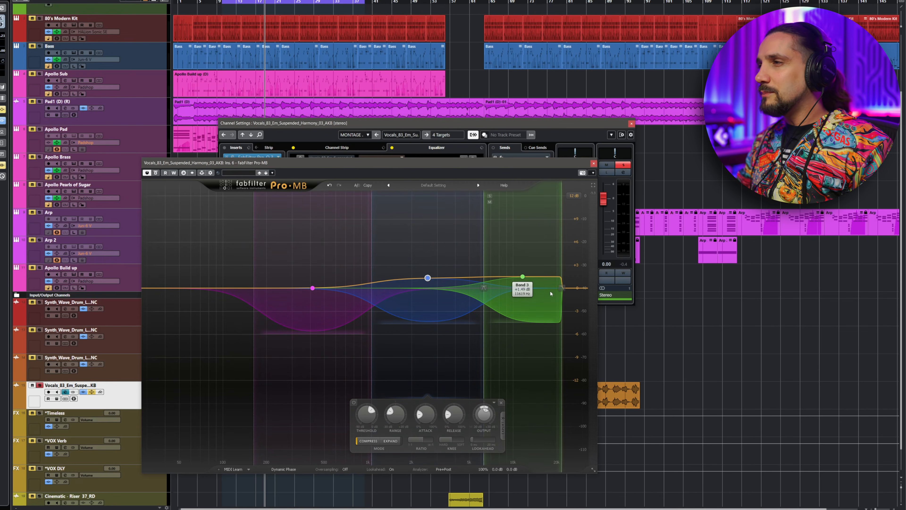
key(space)
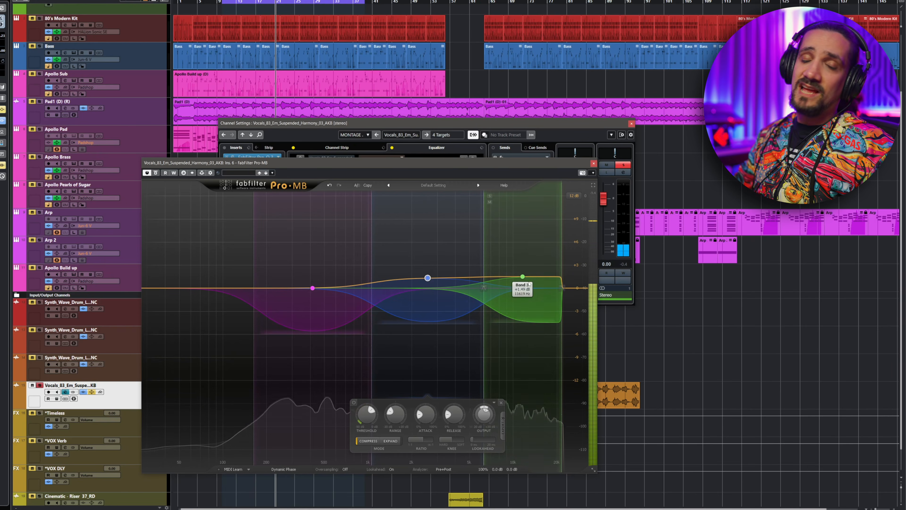
key(space)
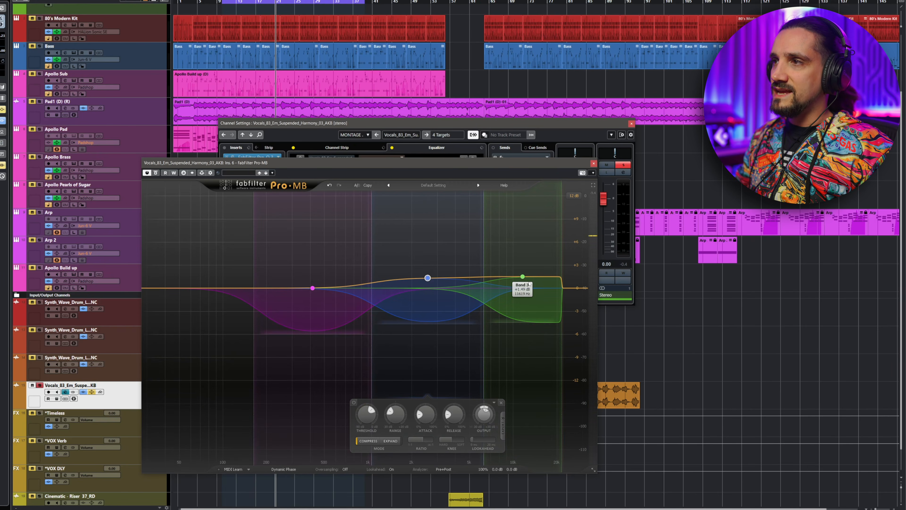
click(593, 162)
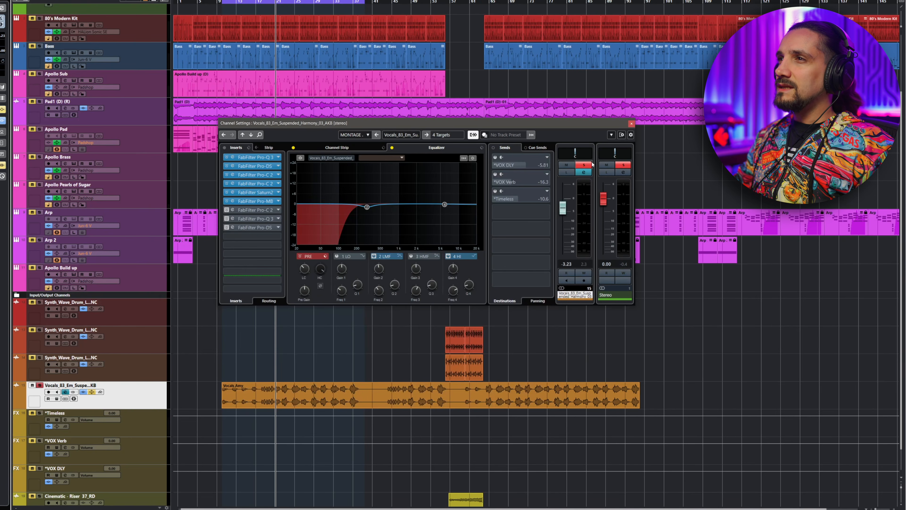
- Replay the vocal from the section start and compare it with all inserts bypassed and active
click(224, 12)
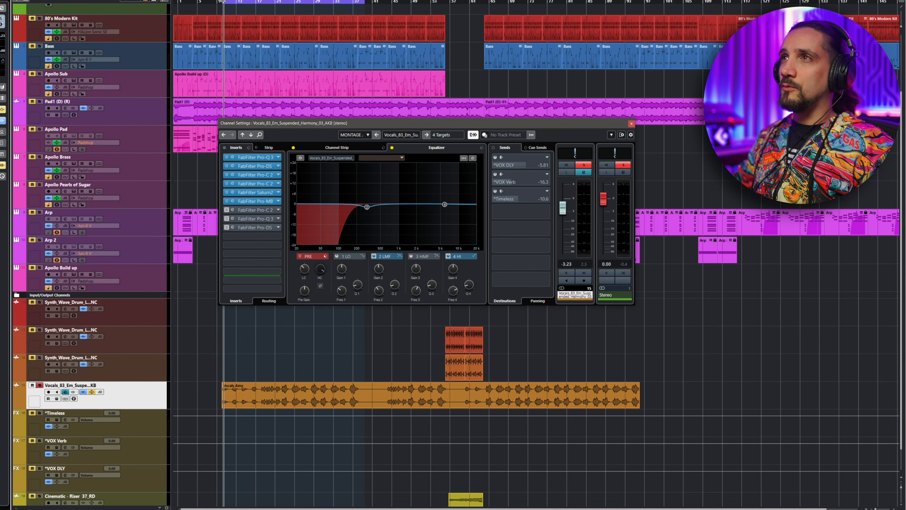
key(space)
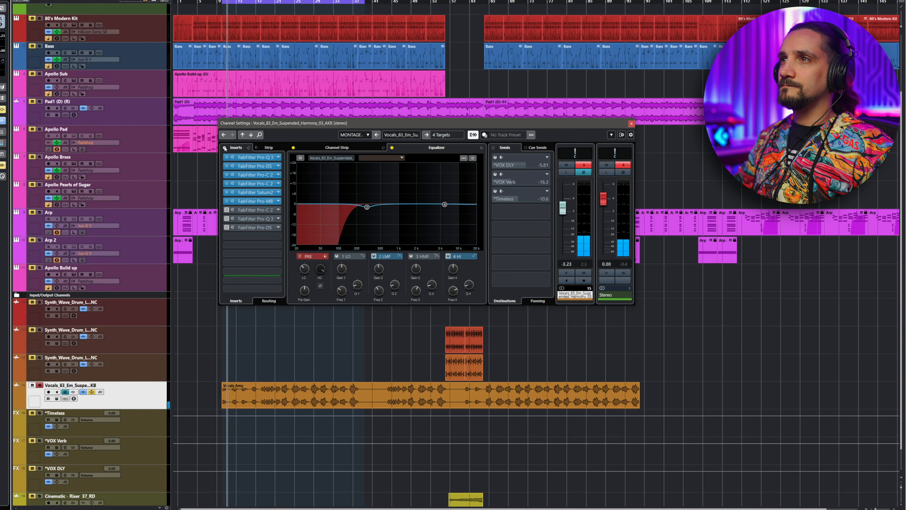
click(224, 148)
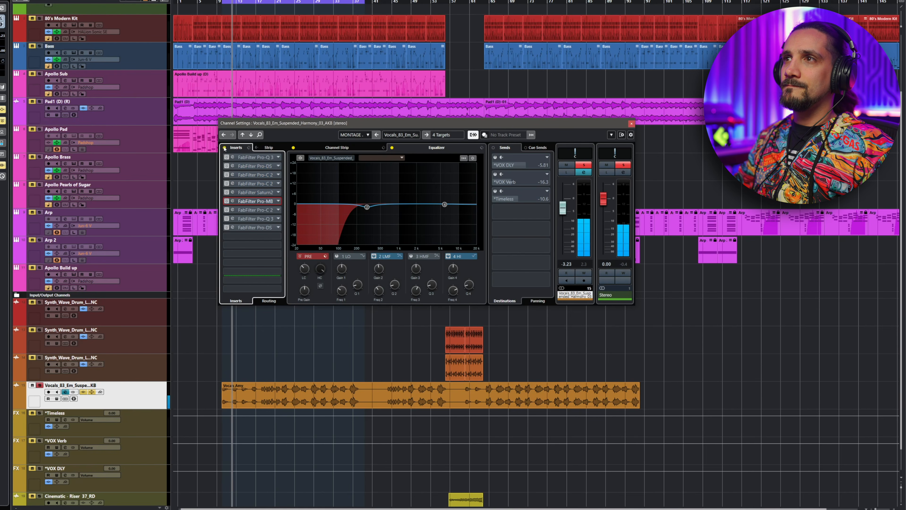
click(224, 147)
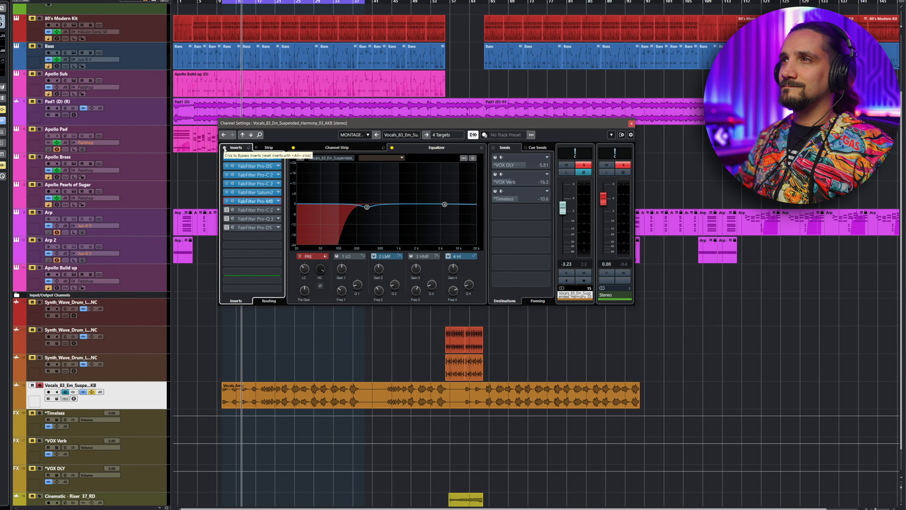
click(225, 148)
click(225, 148)
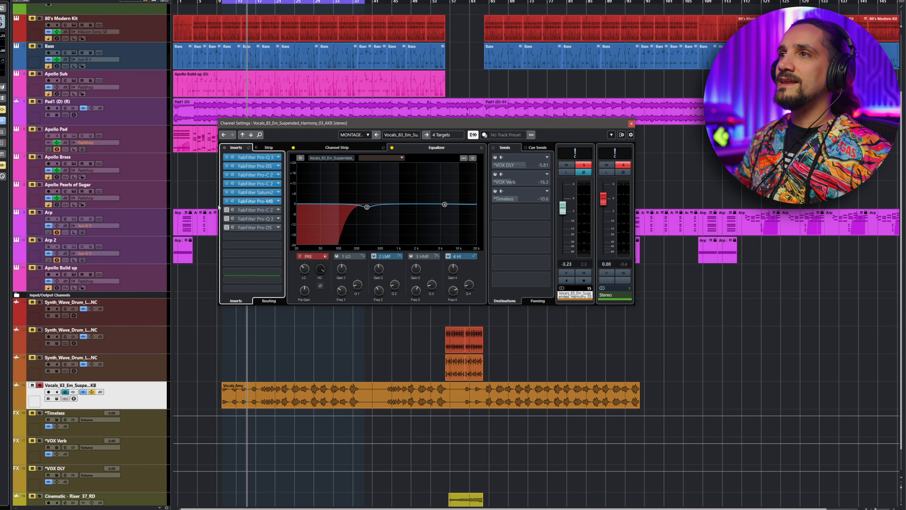
- Open the second Pro-C 2 insert, compare the vocal with it bypassed and active, then close it
click(232, 210)
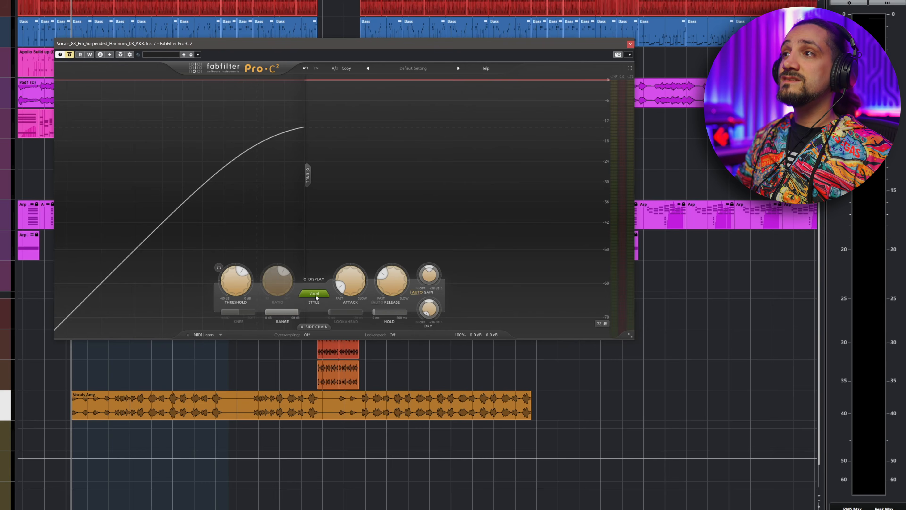
mouse_move(316, 295)
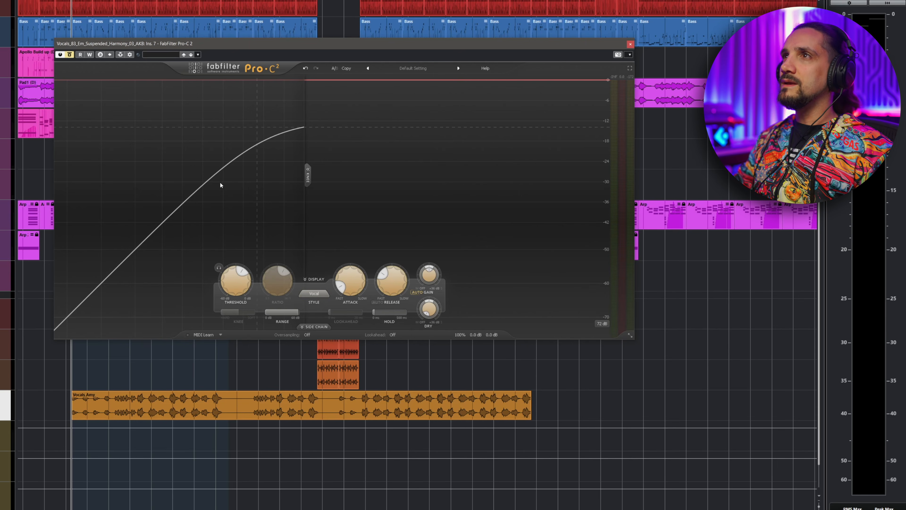
key(space)
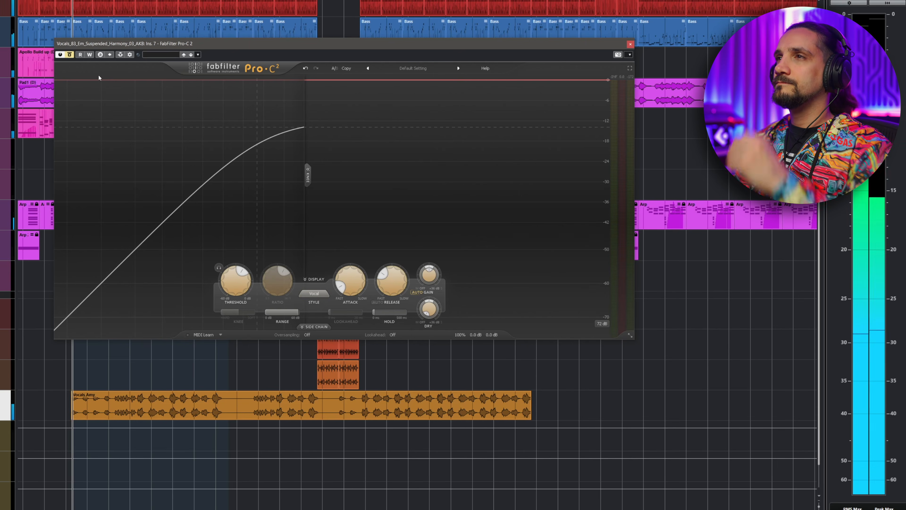
click(70, 55)
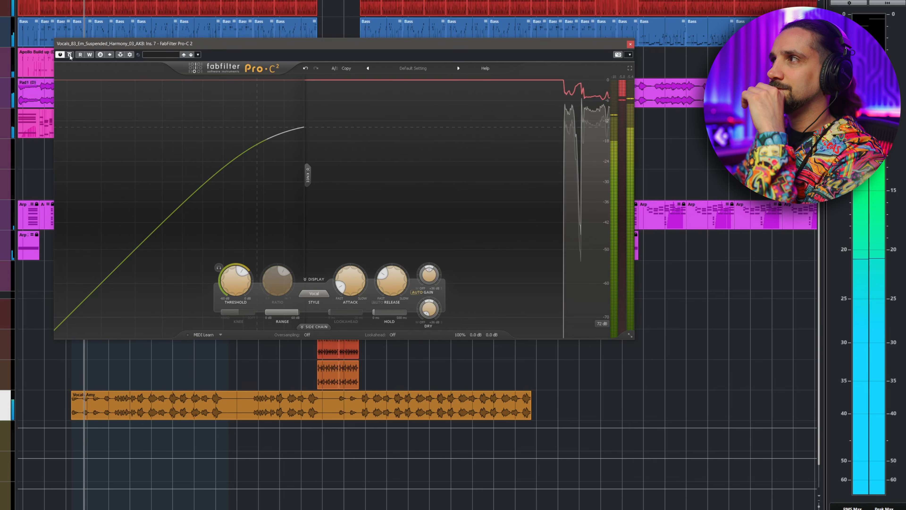
click(70, 55)
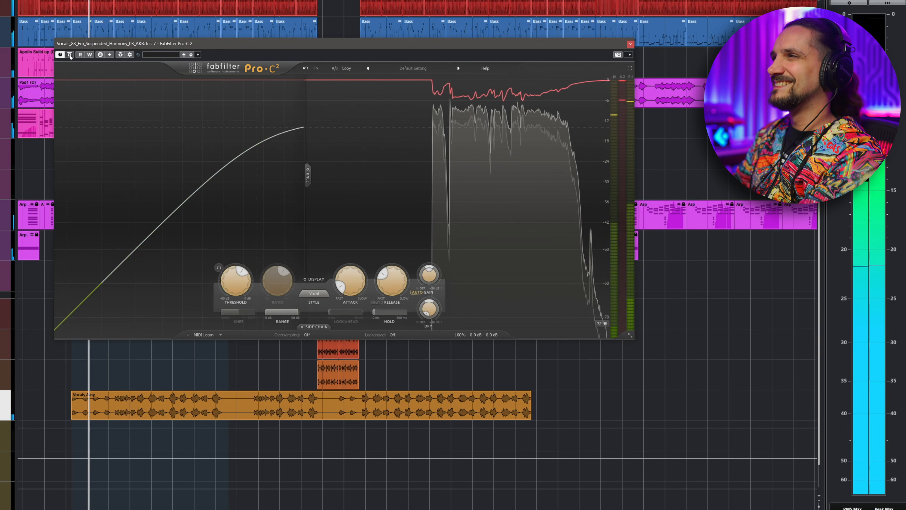
click(70, 55)
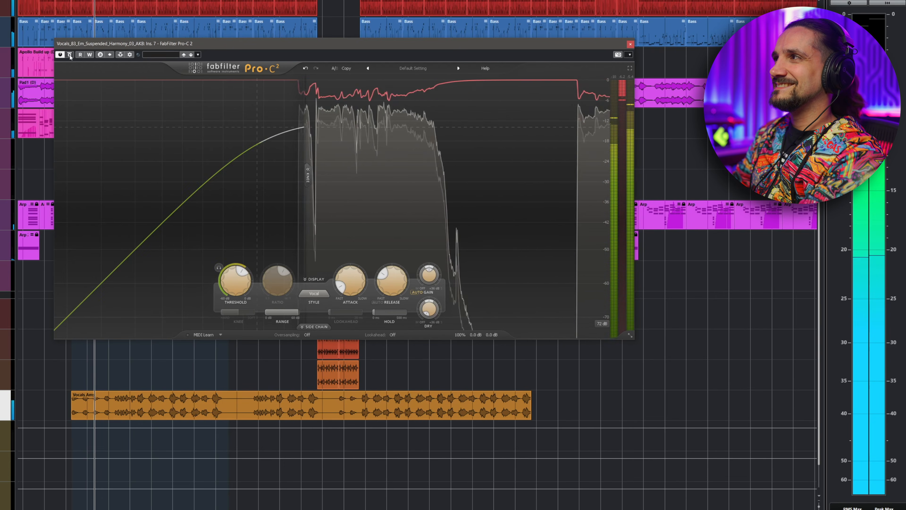
click(69, 55)
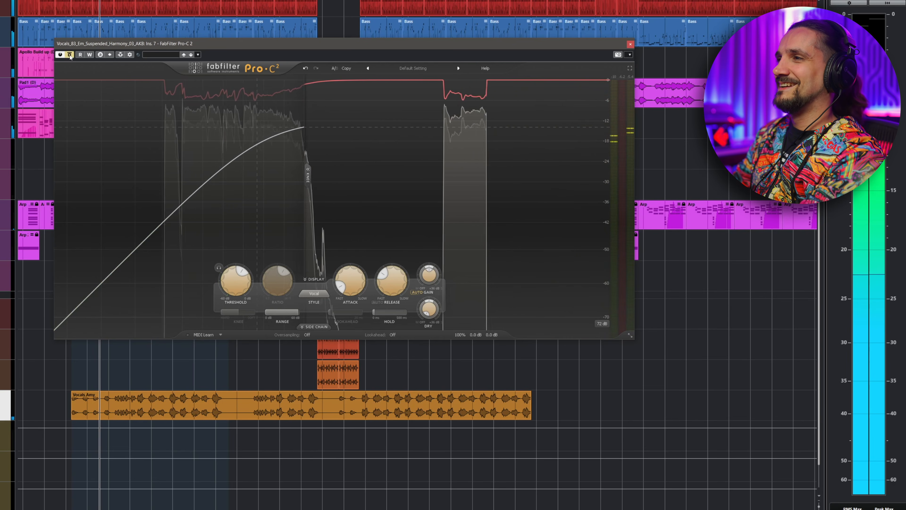
click(70, 55)
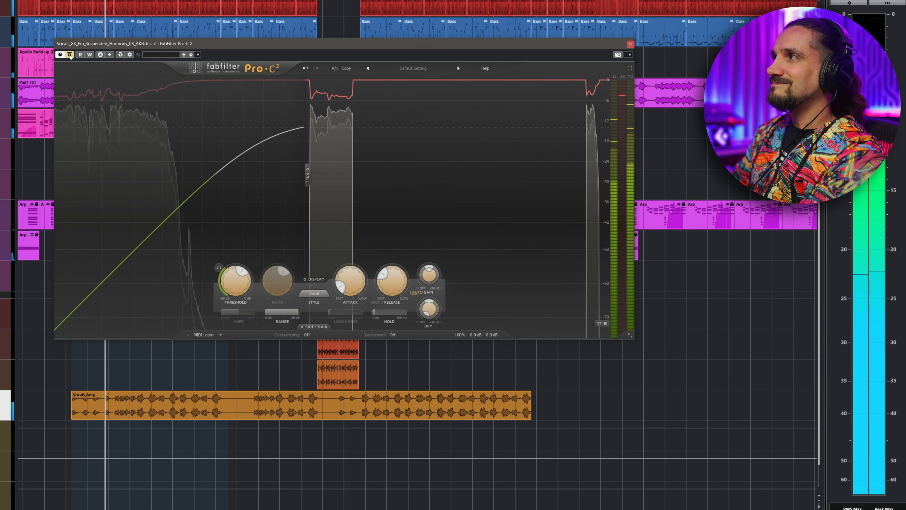
click(69, 55)
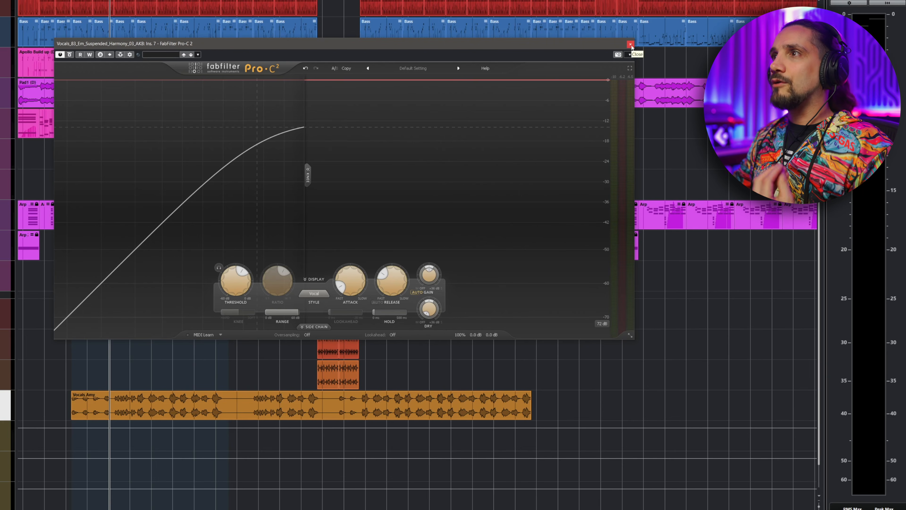
click(631, 44)
- Open the Pro-Q 3 insert at the end of the chain
click(83, 210)
click(84, 211)
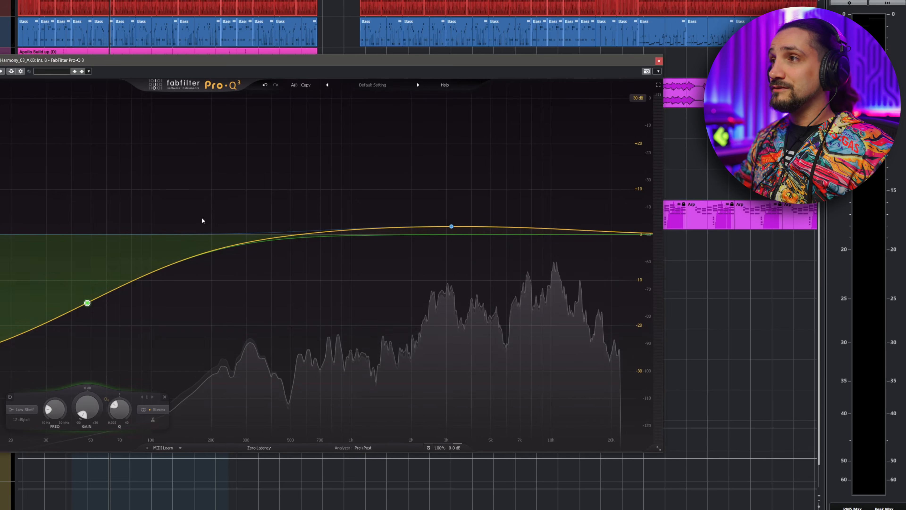
- Nudge the high-frequency bell band of the end-of-chain Pro-Q 3 slightly upward, then close its window
drag(447, 227, 450, 234)
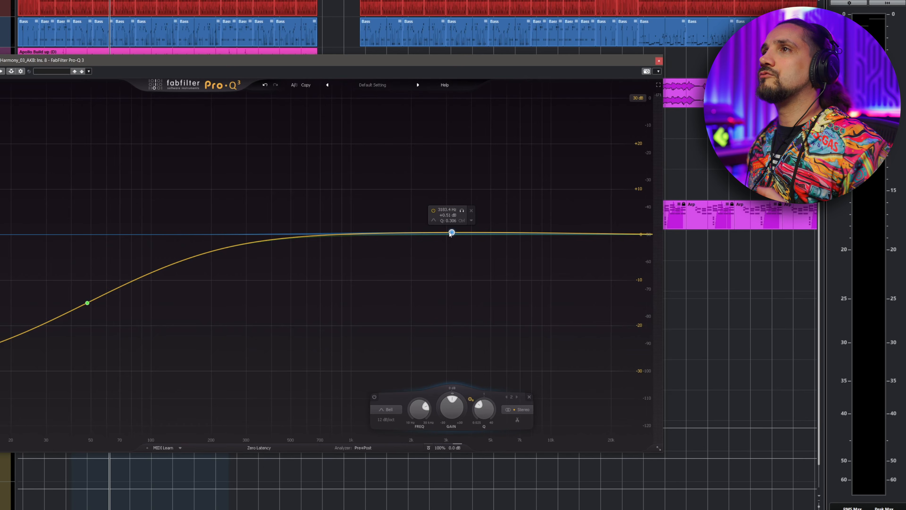
drag(451, 234, 451, 233)
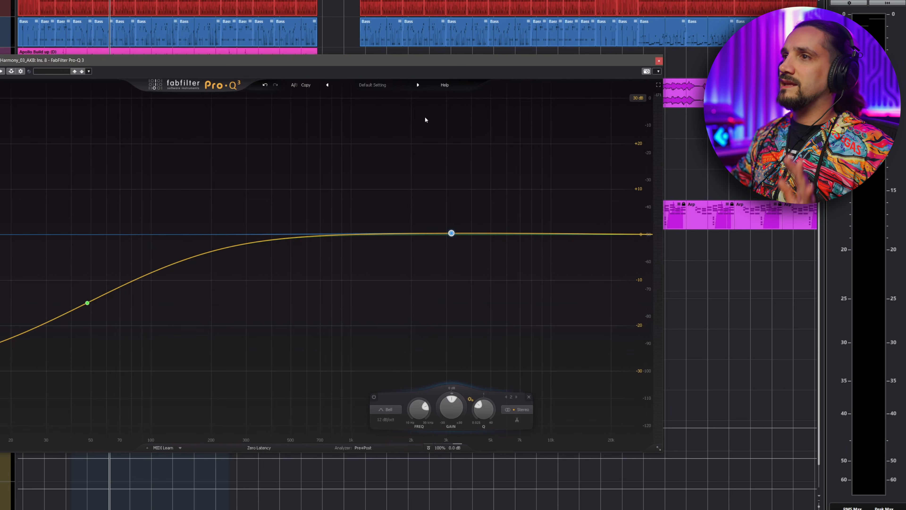
click(659, 61)
- Open the Pro-DS insert, play the vocal to listen to the de-essing, then close the window
click(76, 220)
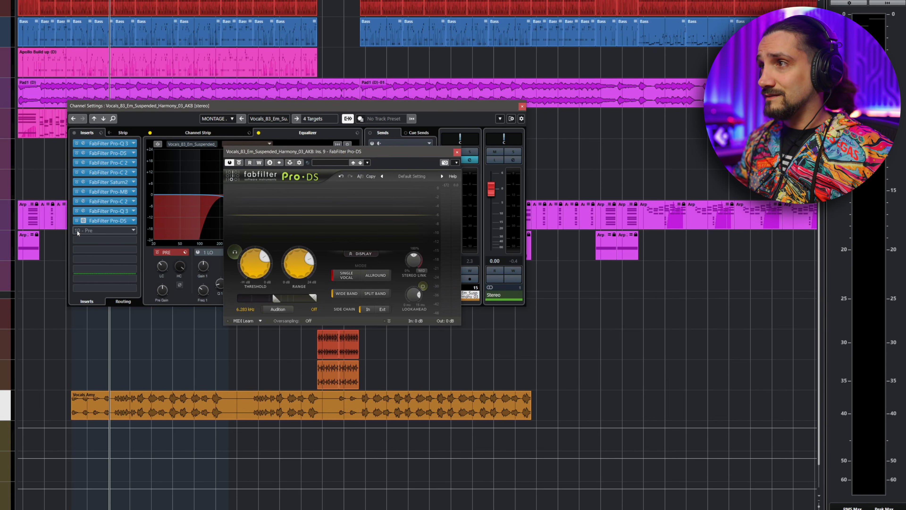
drag(303, 150, 161, 152)
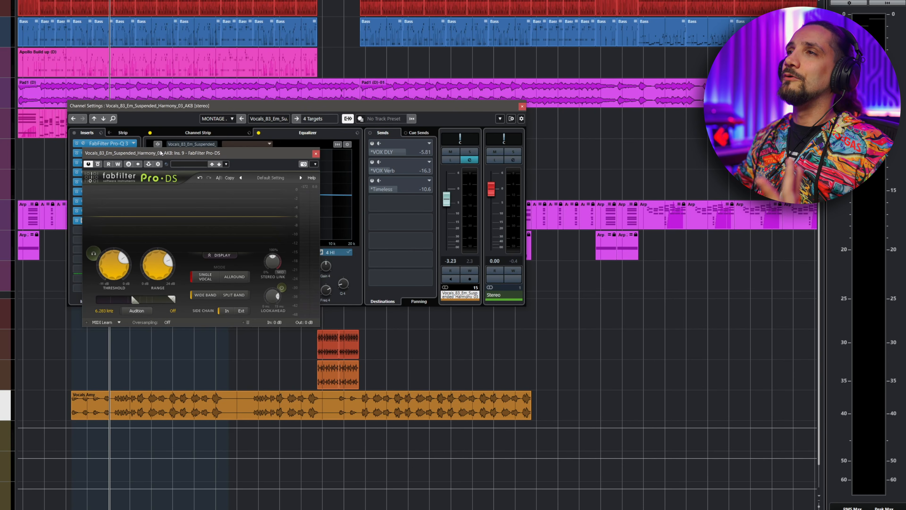
key(space)
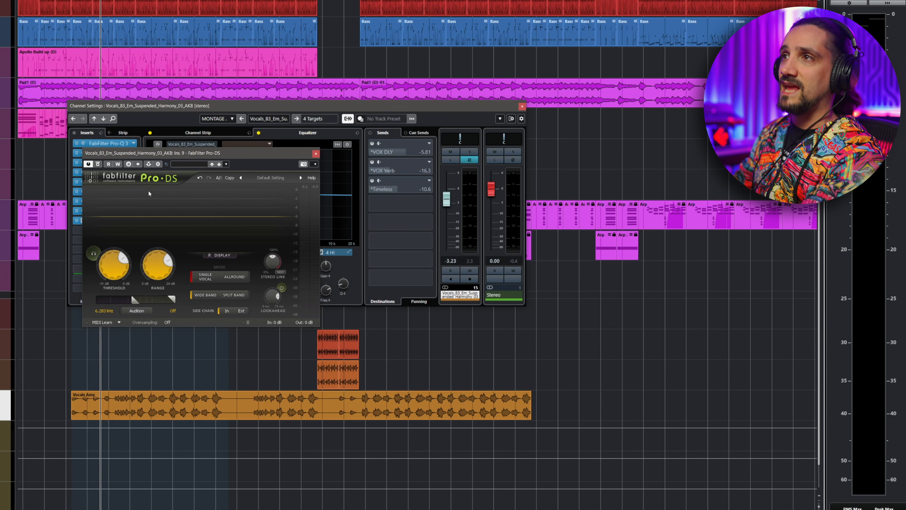
click(316, 154)
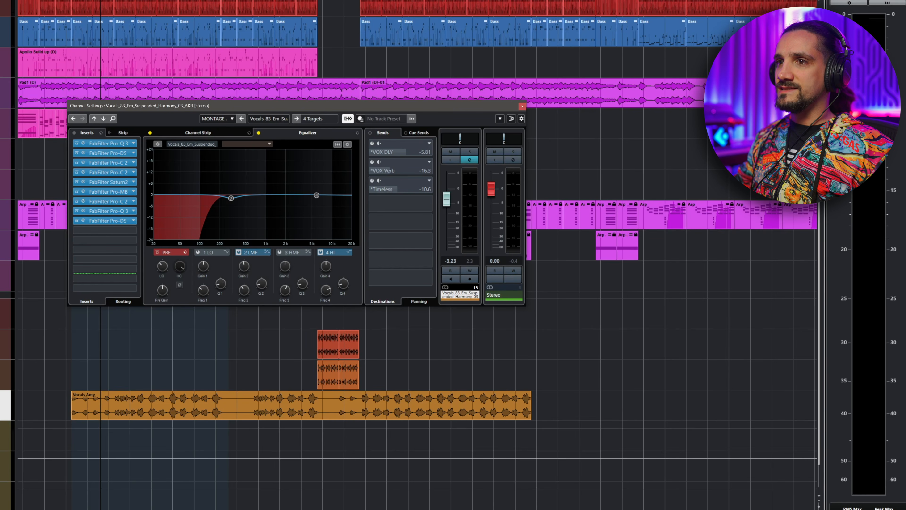
- Switch to the Timeless send channel, open its Timeless 2 insert and play the vocal through it
click(103, 118)
click(83, 143)
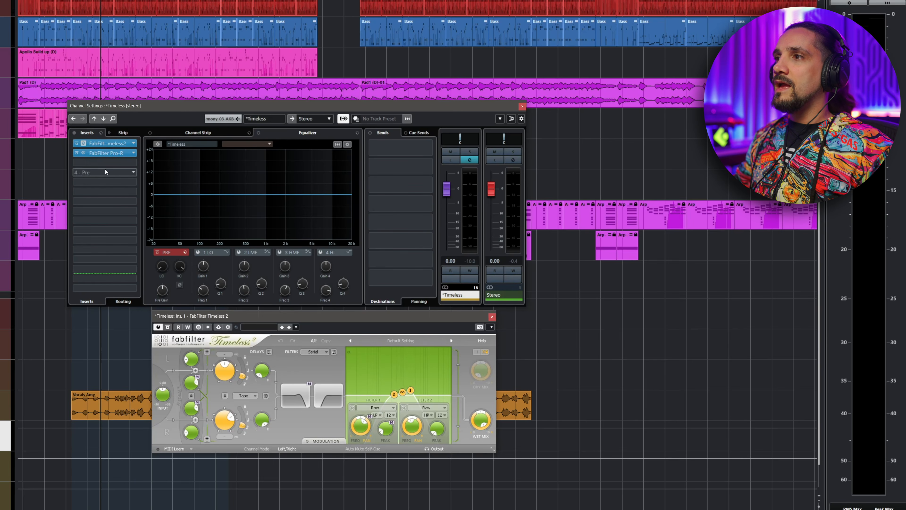
drag(252, 317, 168, 142)
key(s)
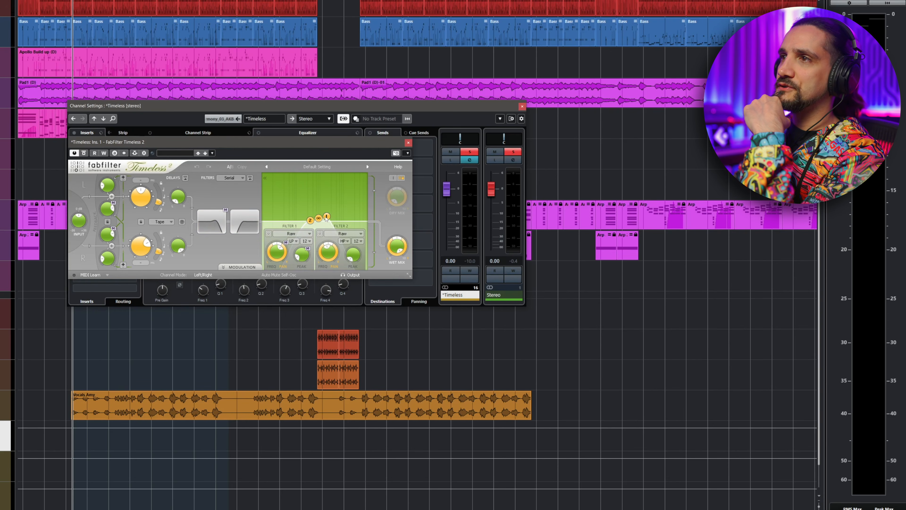
mouse_move(140, 243)
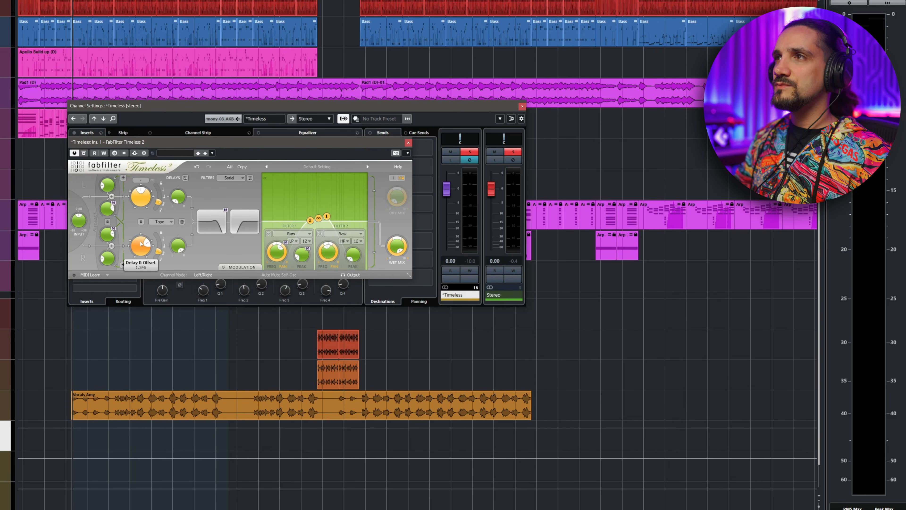
key(space)
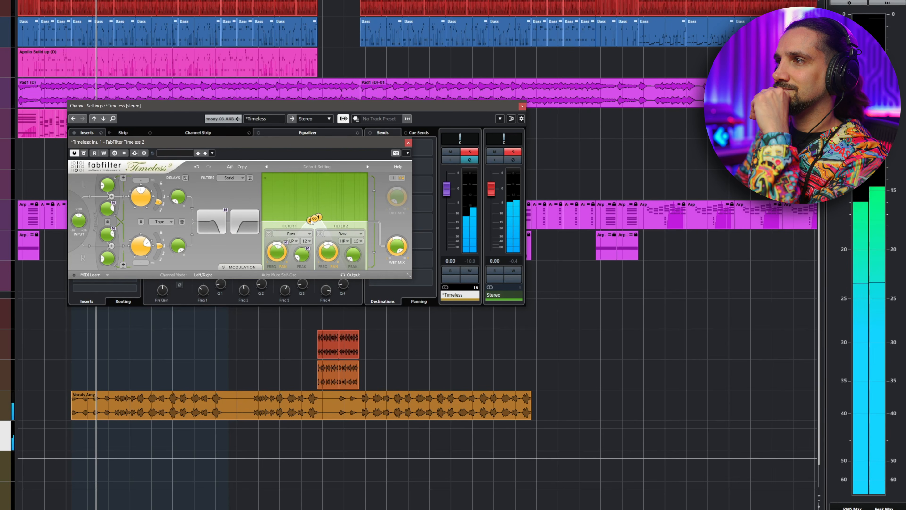
- Shift a Timeless 2 filter node slightly higher in frequency, then close the plugin window
drag(319, 218, 327, 218)
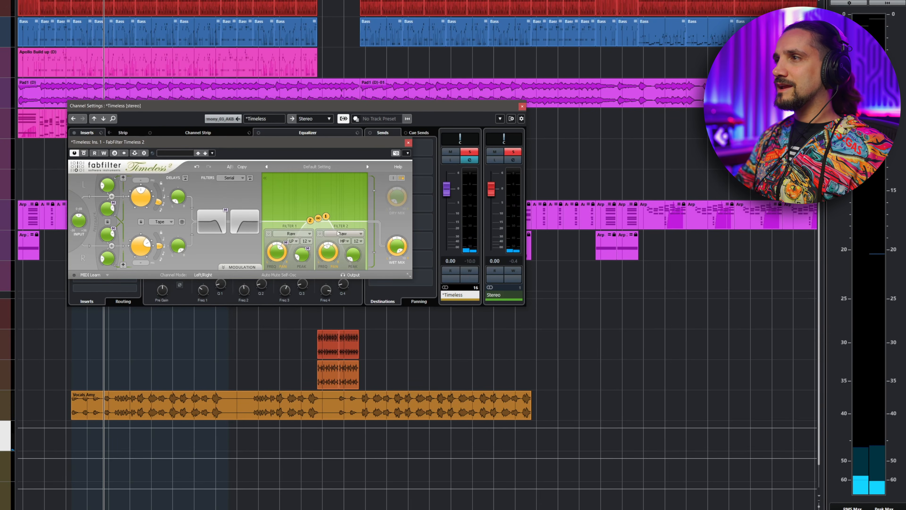
mouse_move(339, 233)
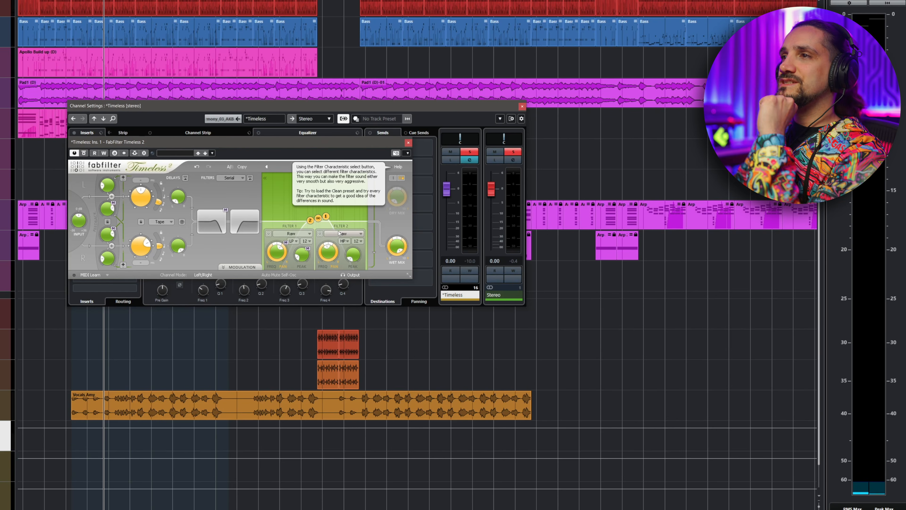
click(407, 143)
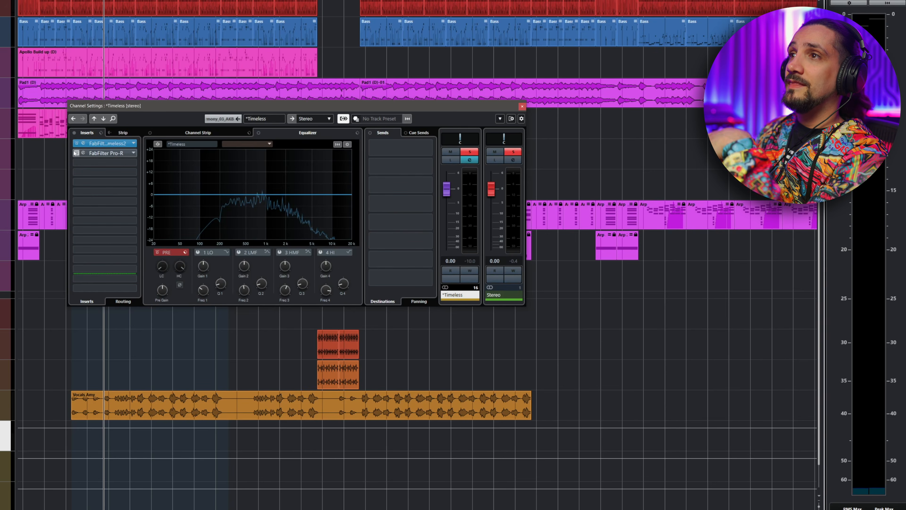
- Open the Pro-R insert on the Timeless channel and raise the Space decay to about 3.04 s
click(103, 153)
drag(374, 123, 268, 89)
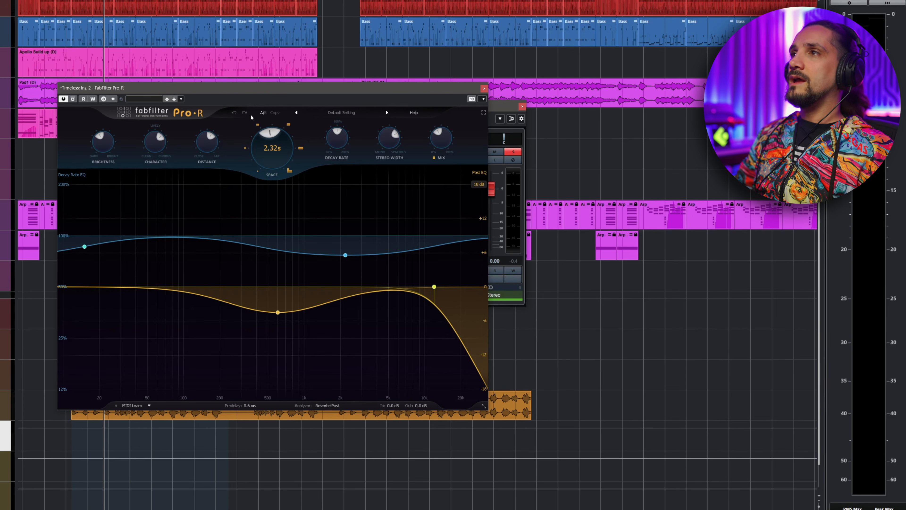
mouse_move(258, 139)
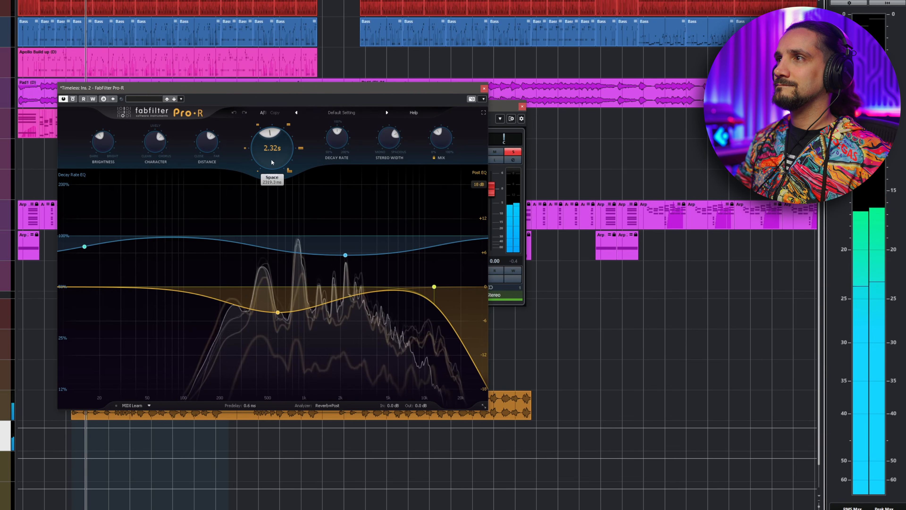
drag(272, 162, 272, 158)
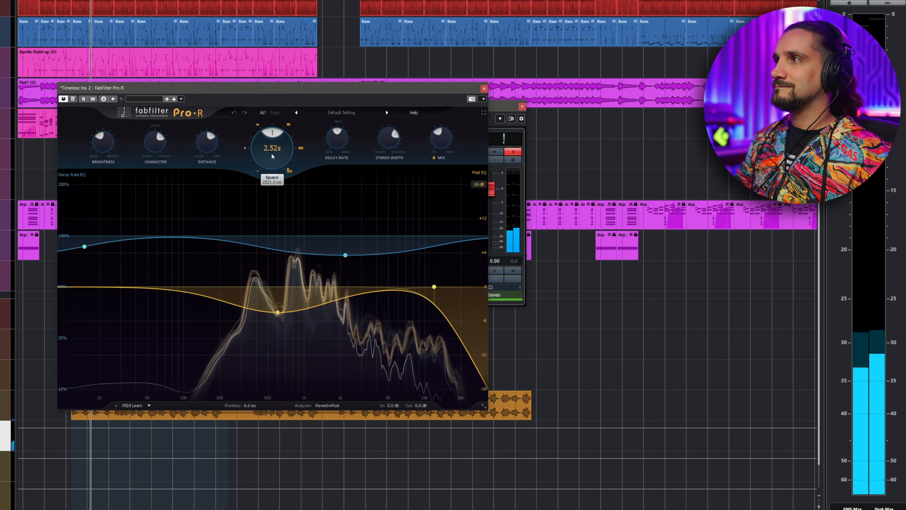
drag(432, 143, 431, 131)
drag(263, 152, 261, 138)
- Set the Pro-R Mix to about 50% and listen to the result
drag(441, 140, 451, 86)
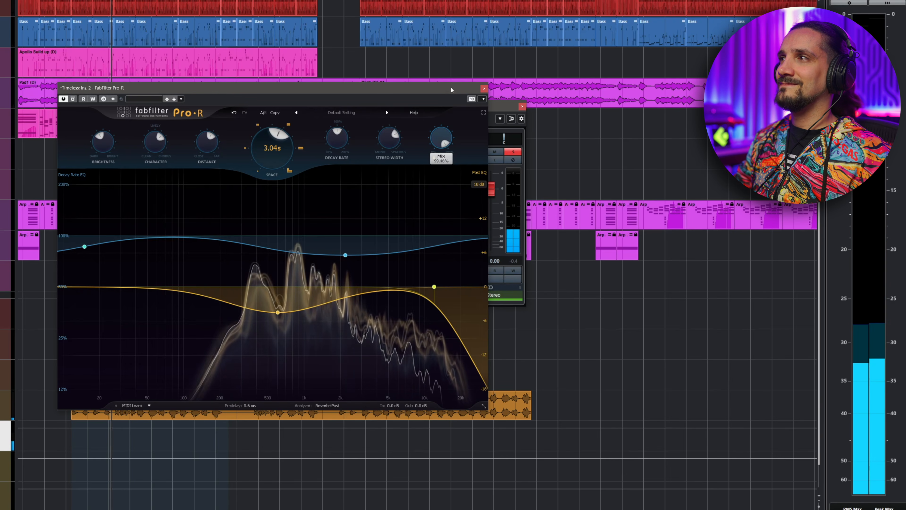
drag(451, 87, 451, 90)
drag(443, 141, 439, 173)
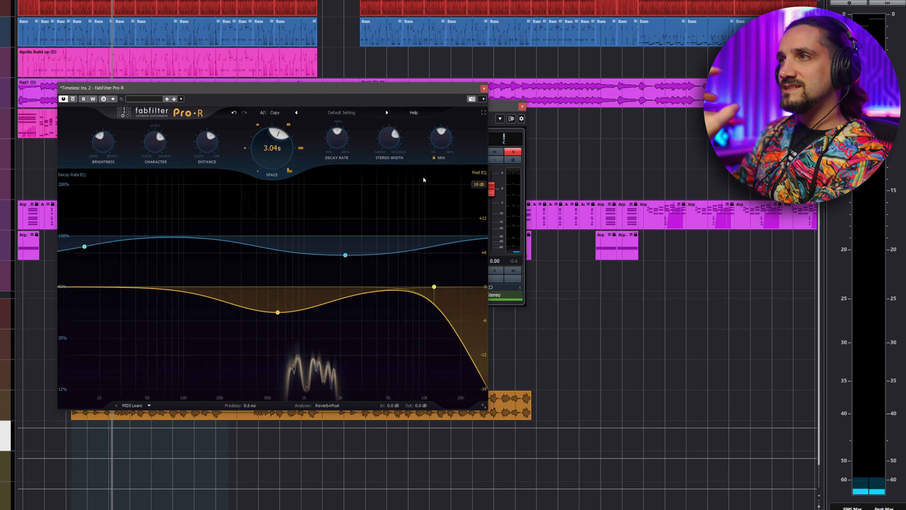
mouse_move(439, 143)
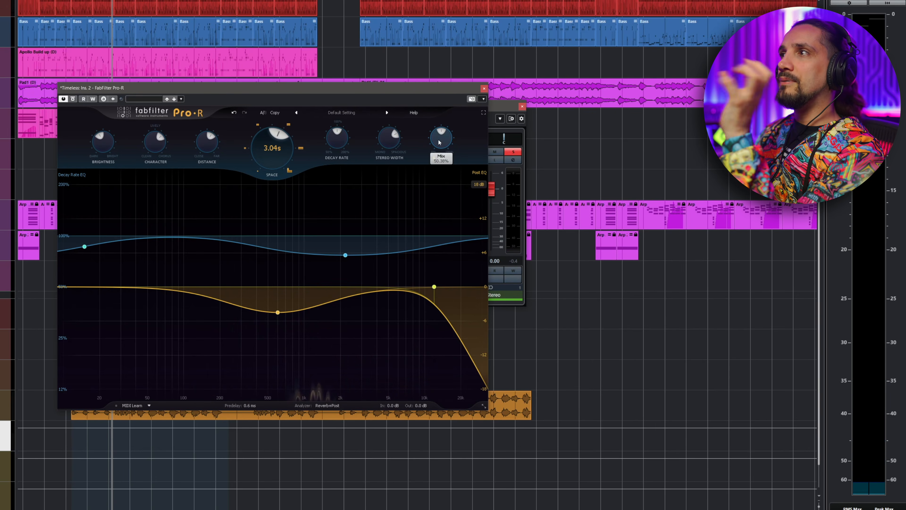
key(space)
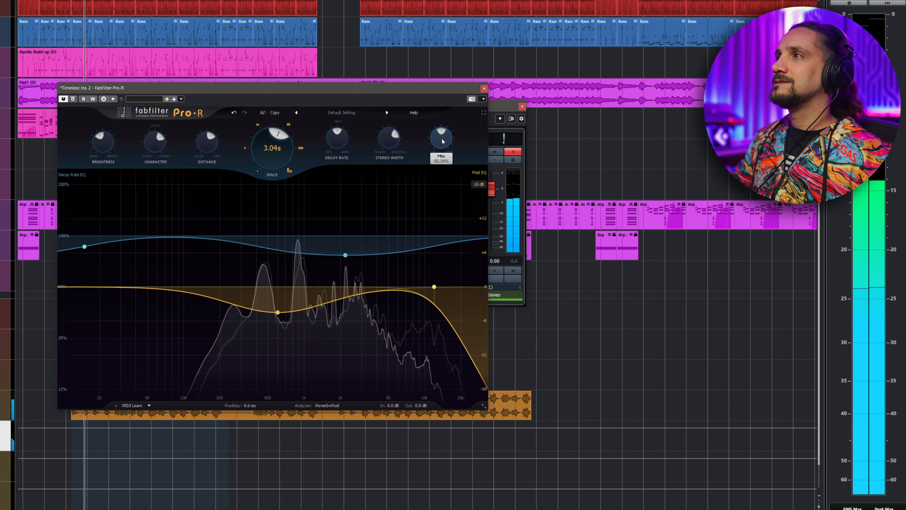
- Lower the Pro-R Space to 2.97 s, raise Brightness, then close the Pro-R window
drag(261, 142, 264, 147)
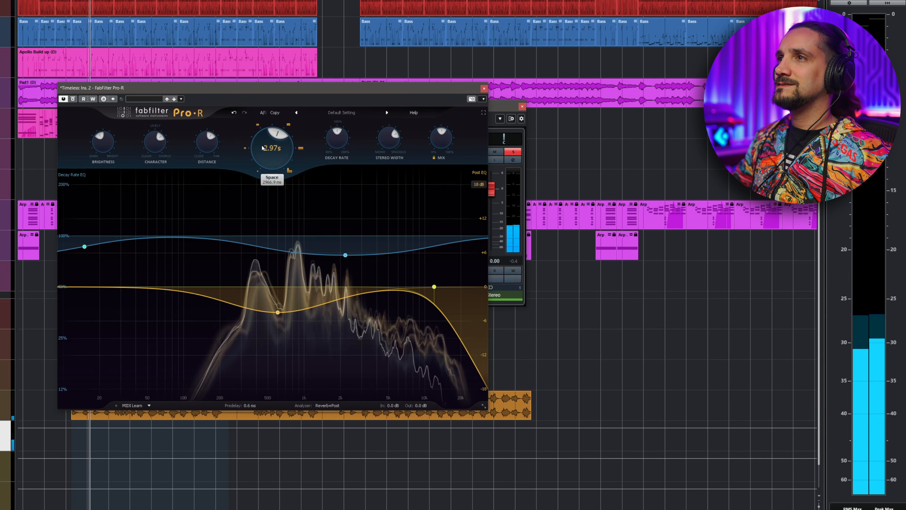
drag(103, 142, 108, 108)
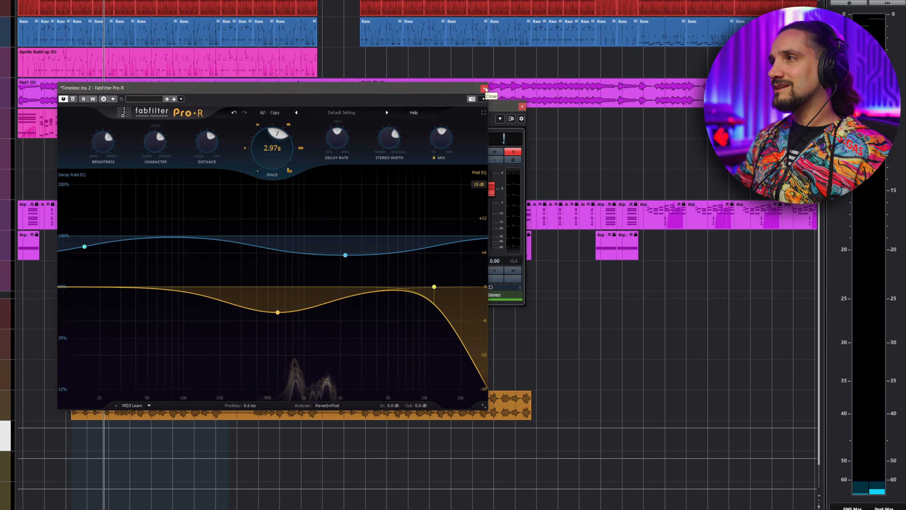
click(485, 88)
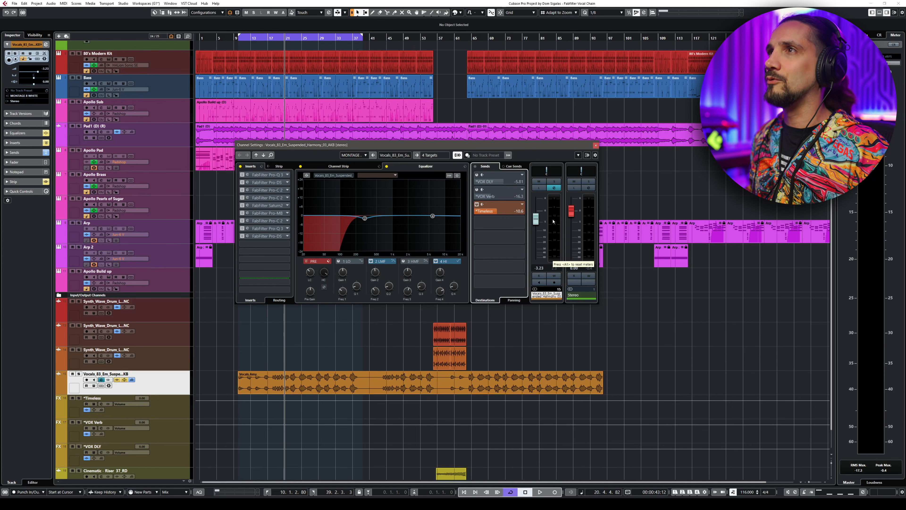
- Play the vocal with all inserts bypassed, then re-enable the inserts and play it again to compare
key(space)
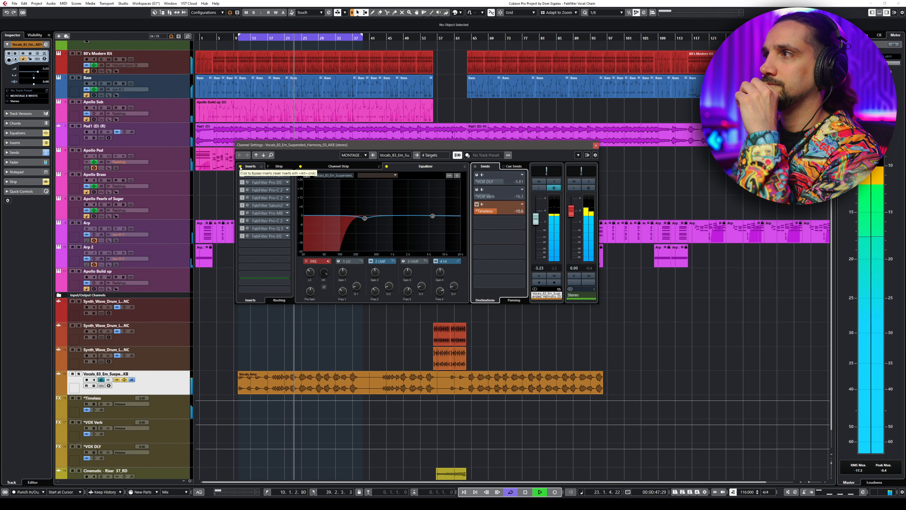
key(space)
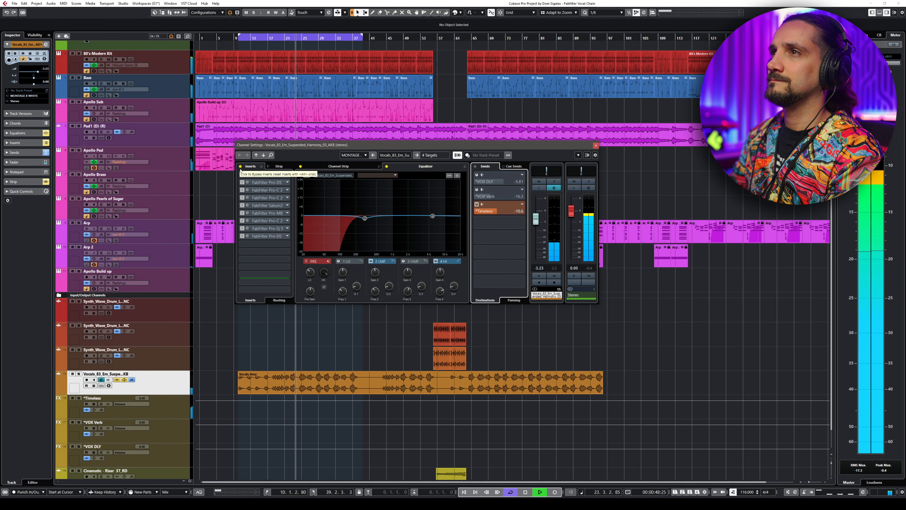
key(space)
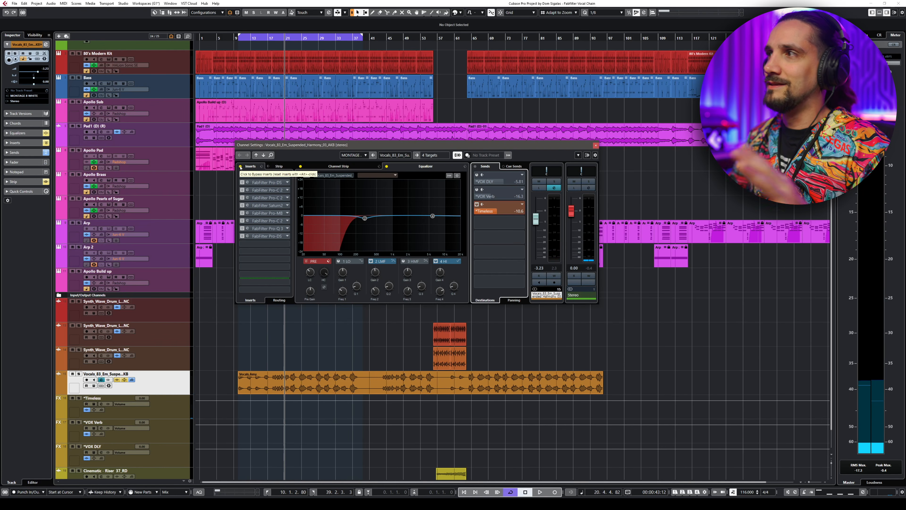
click(241, 167)
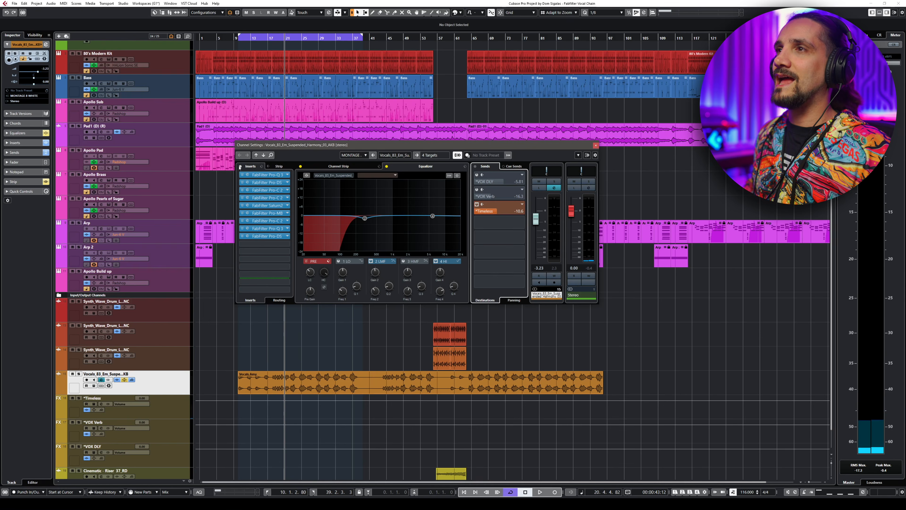
key(space)
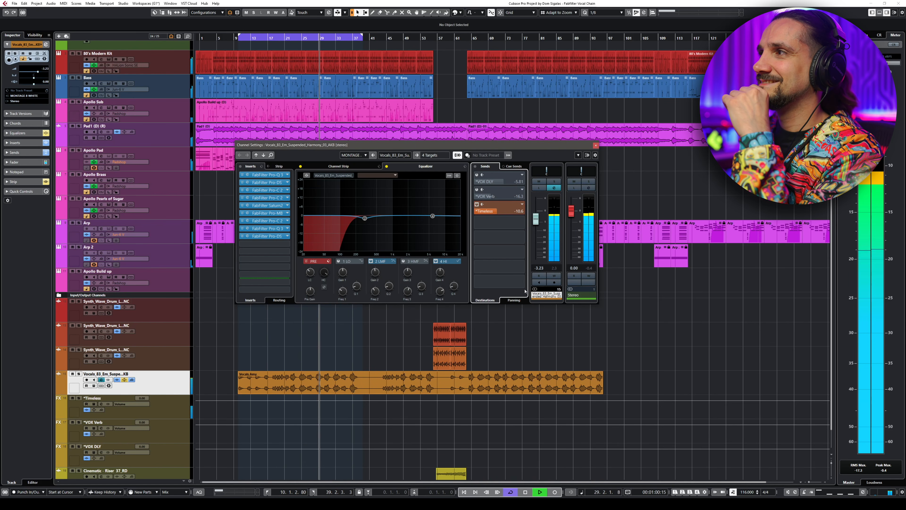
key(space)
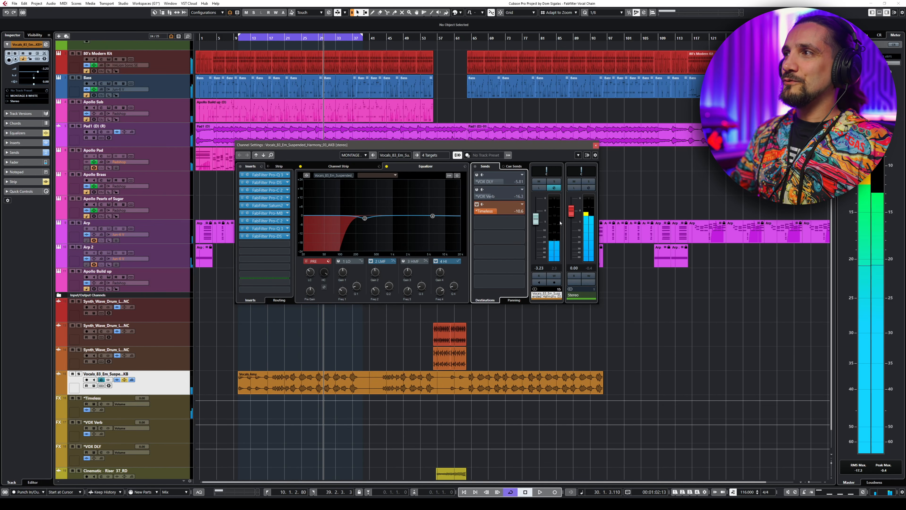
- Open the first Pro-Q 3 insert and compare the playing vocal with it bypassed and active
drag(455, 147, 417, 149)
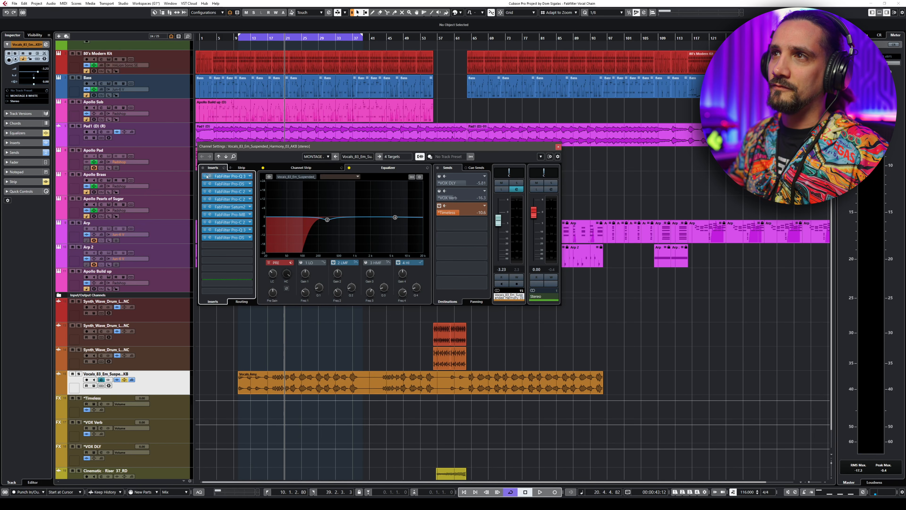
click(210, 177)
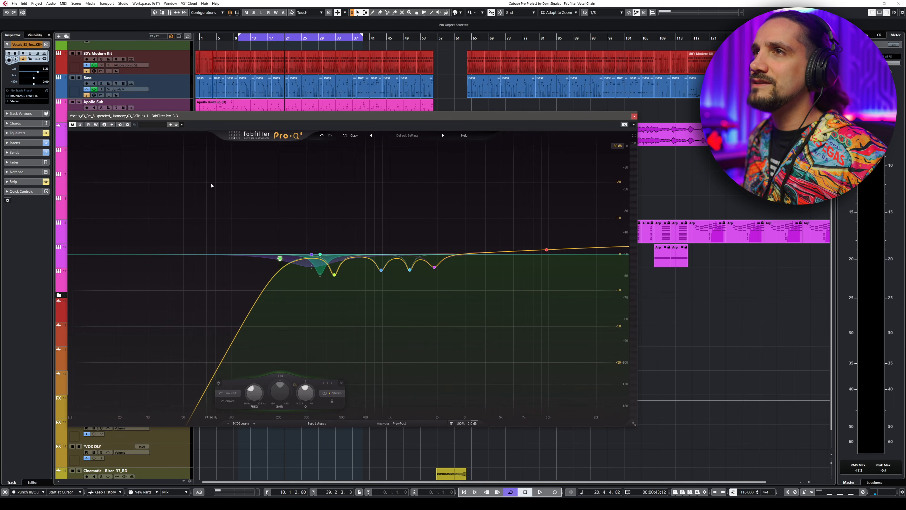
key(space)
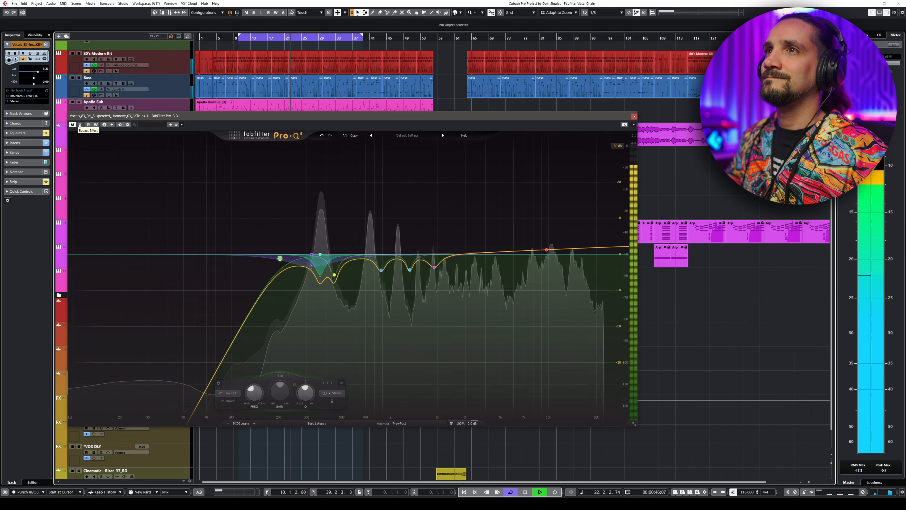
click(79, 124)
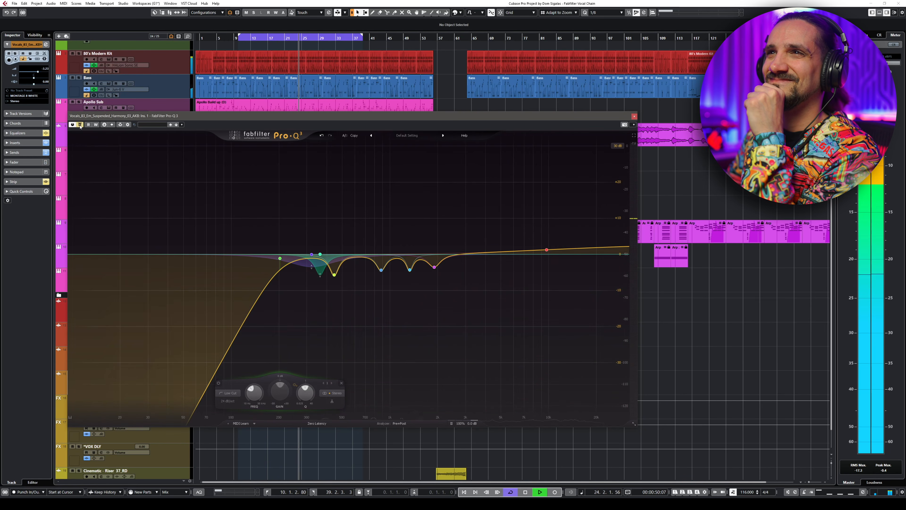
click(80, 125)
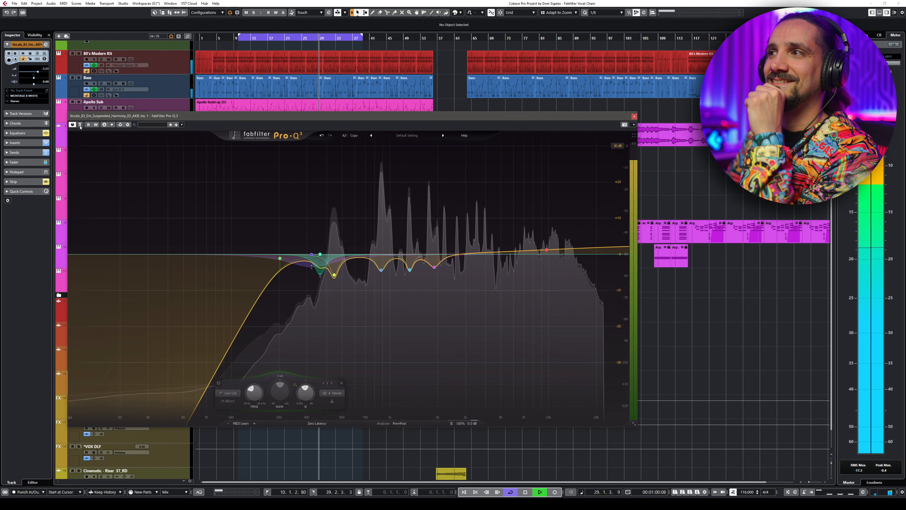
key(space)
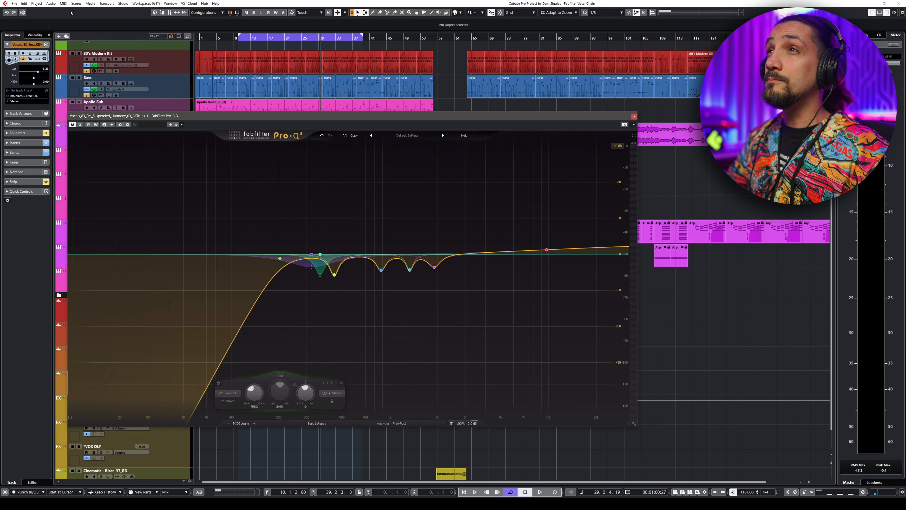
- Play the vocal once more through the first Pro-Q 3, then close its window
click(239, 37)
key(space)
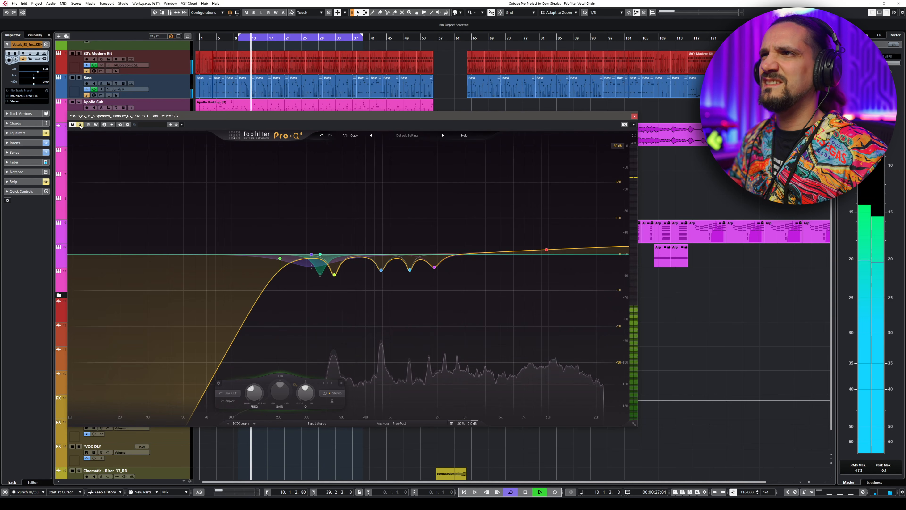
key(space)
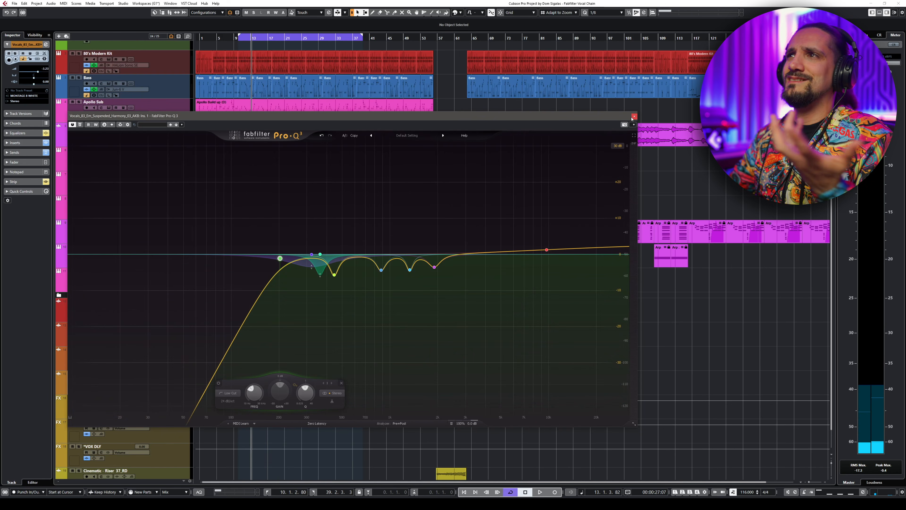
click(634, 117)
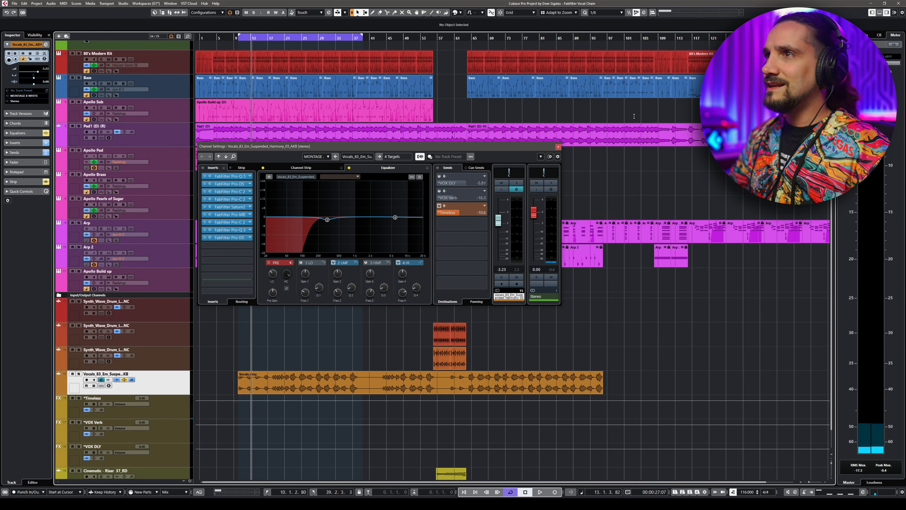
- Restart playback from the loop start and briefly open and close the Pro-DS insert
click(239, 38)
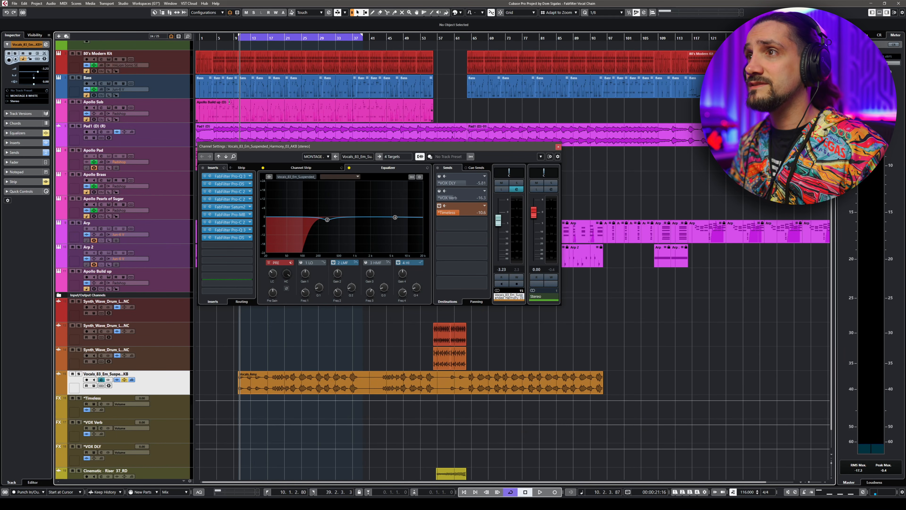
key(space)
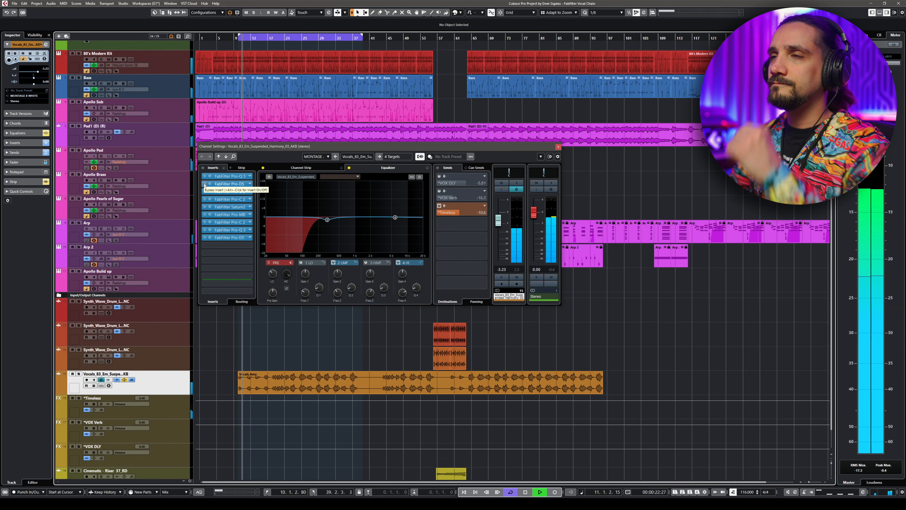
click(210, 183)
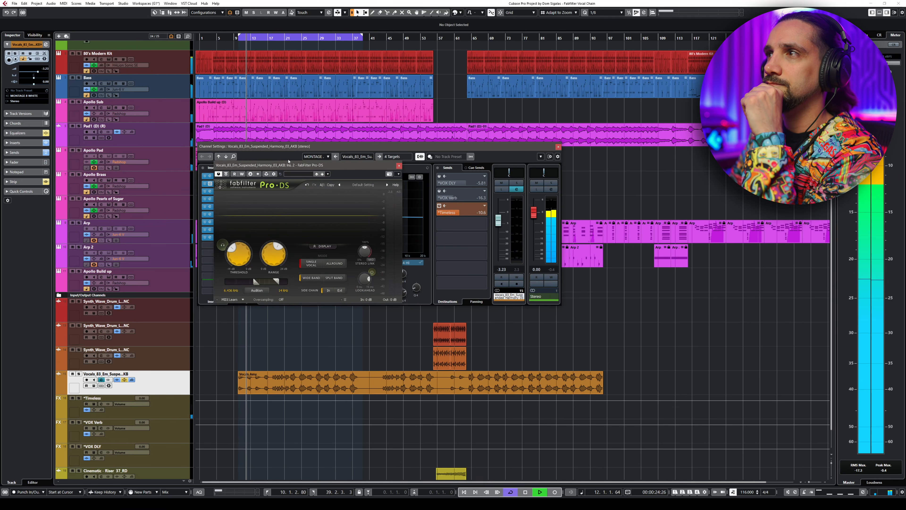
click(210, 184)
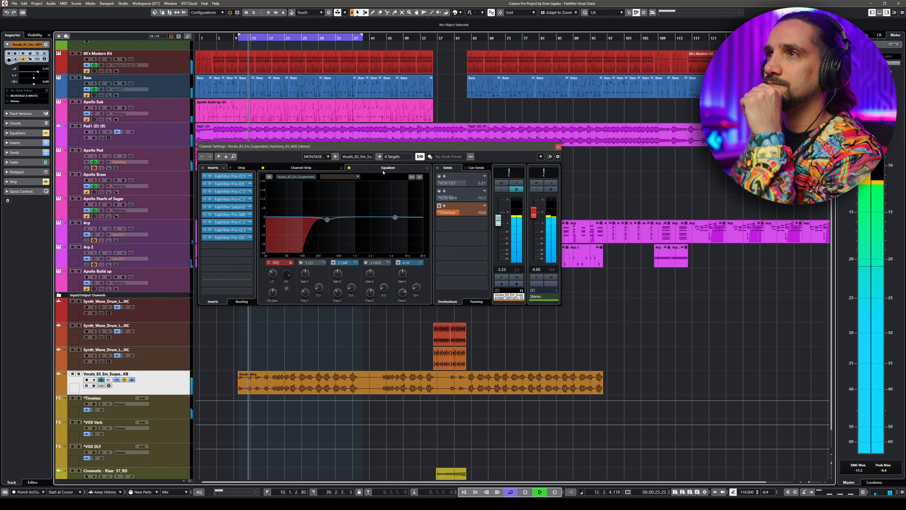
- Open the first Pro-C 2 insert, compare the playing vocal with it bypassed and active, then close it
click(210, 192)
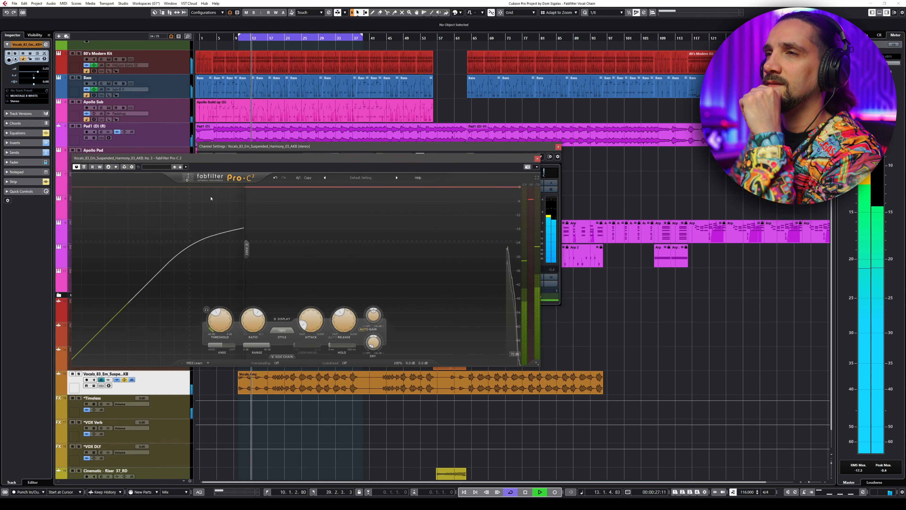
click(84, 167)
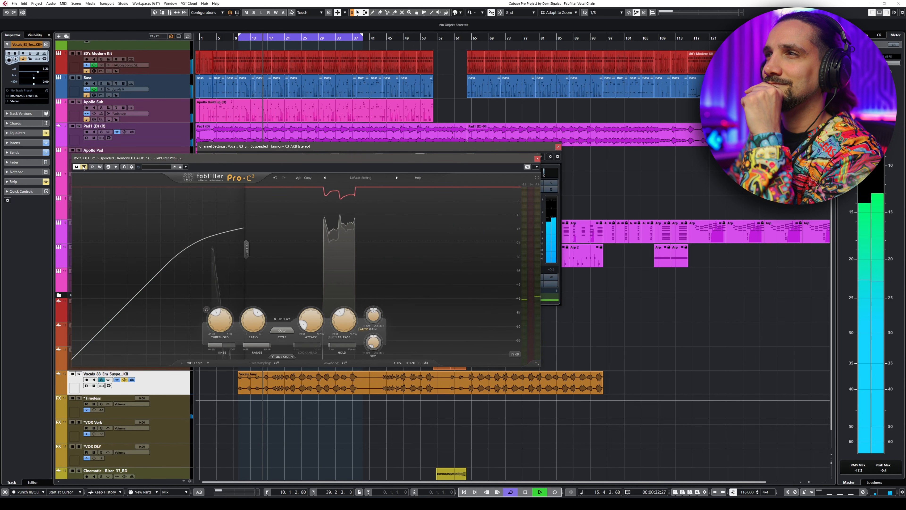
click(84, 167)
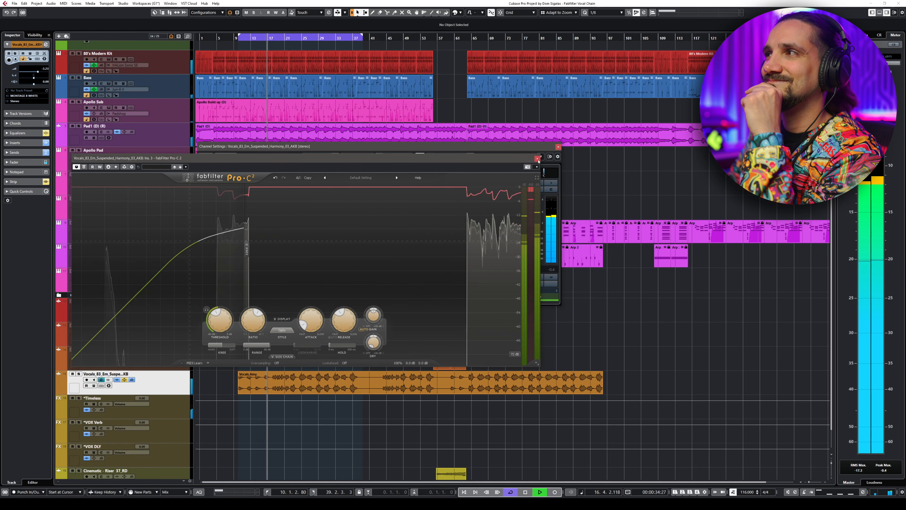
click(538, 158)
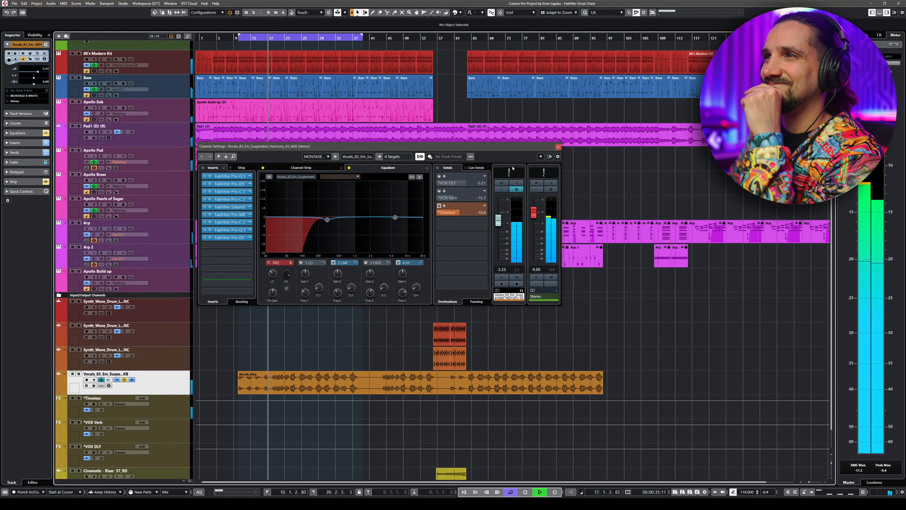
- Glance at the Saturn 2 insert, then compare Pro-MB bypassed and active during playback and close it
click(210, 207)
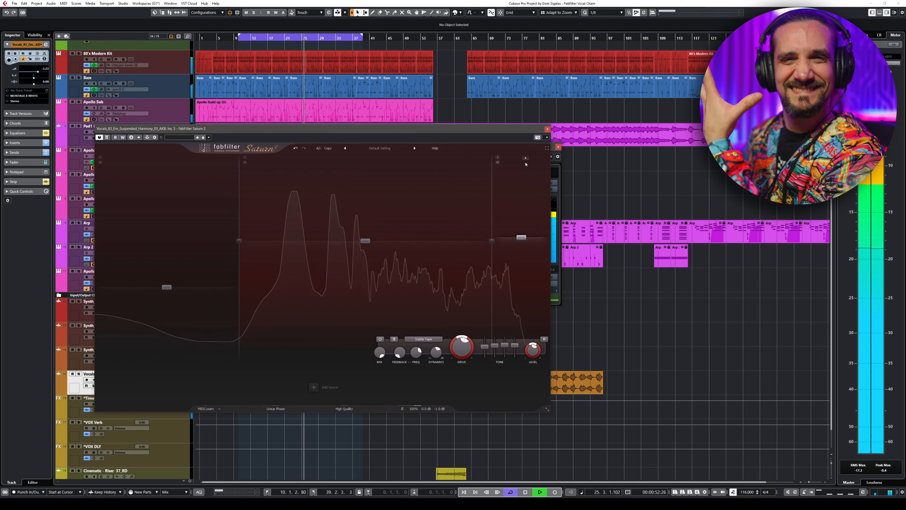
click(547, 129)
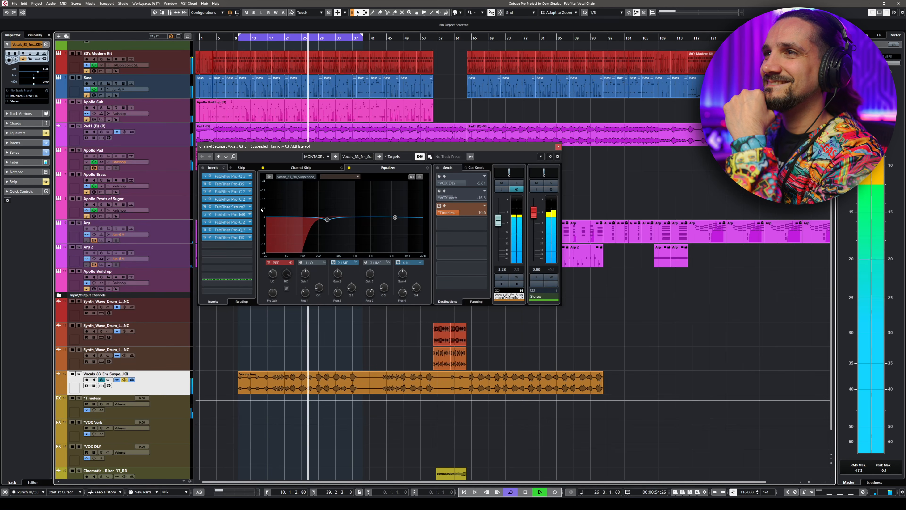
click(230, 214)
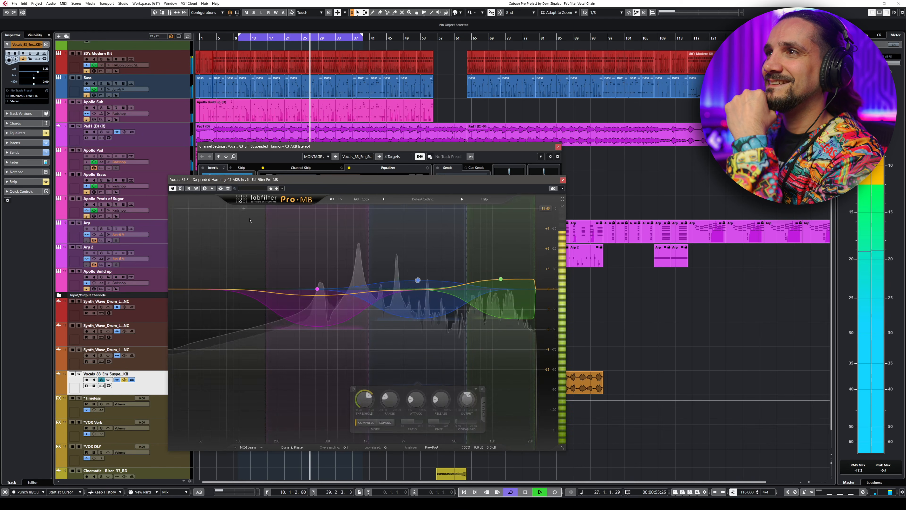
click(180, 189)
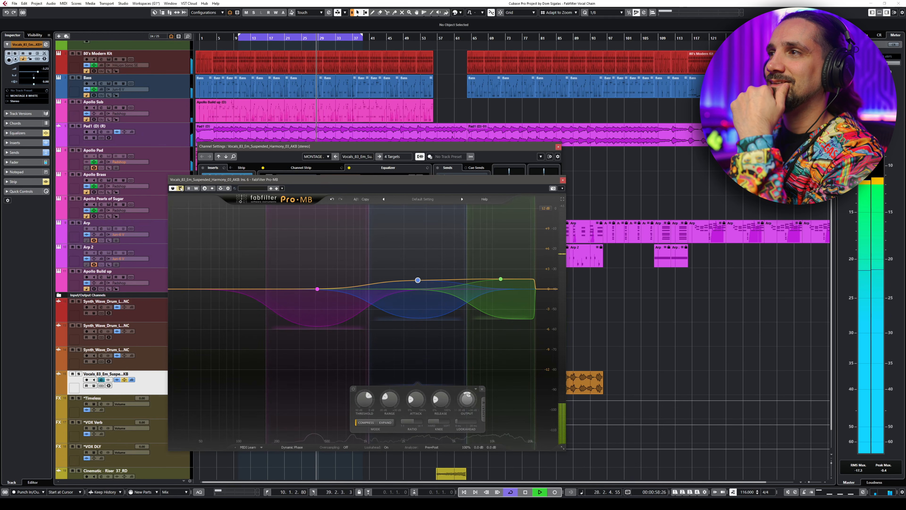
click(180, 188)
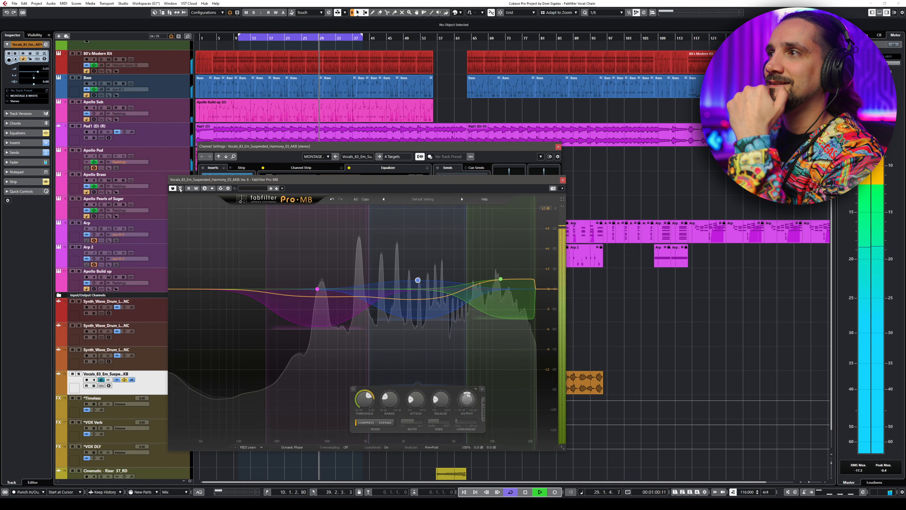
click(562, 181)
- Open the second Pro-C 2 insert, move its window, compare it bypassed and active, then close it
click(211, 222)
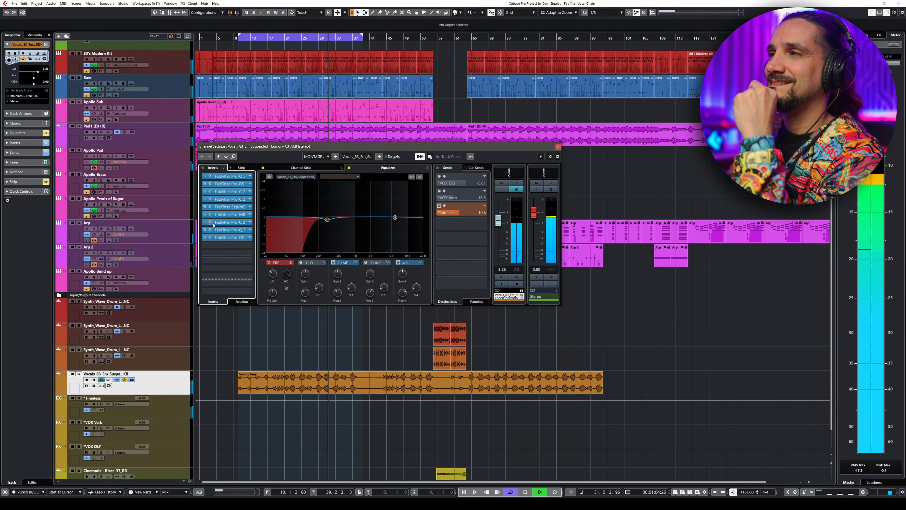
click(237, 104)
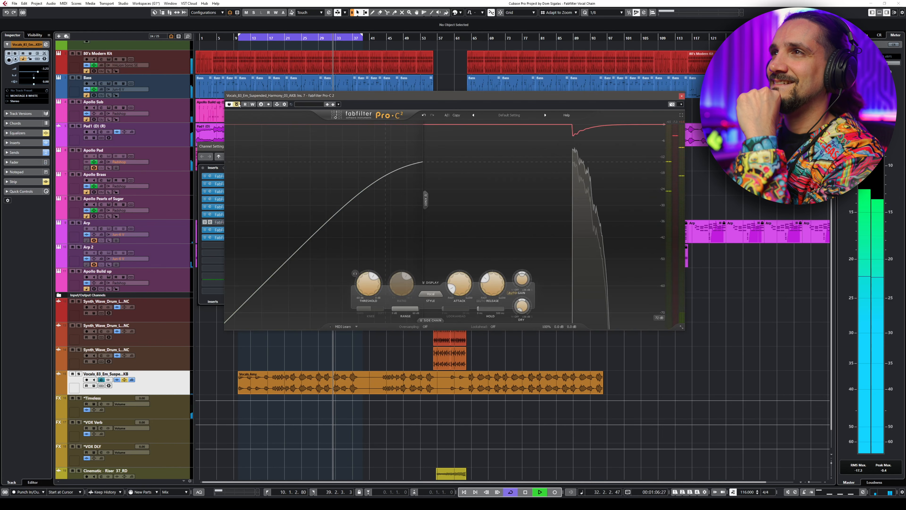
drag(257, 97, 188, 123)
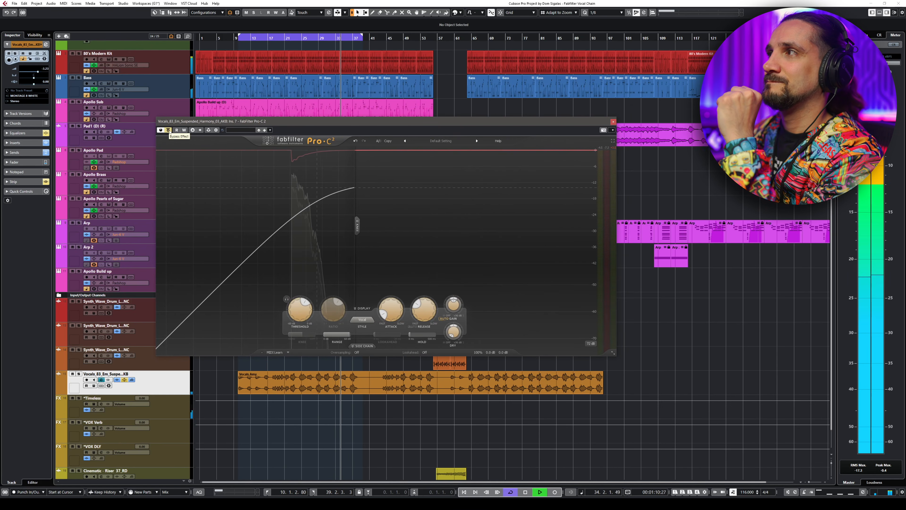
click(169, 131)
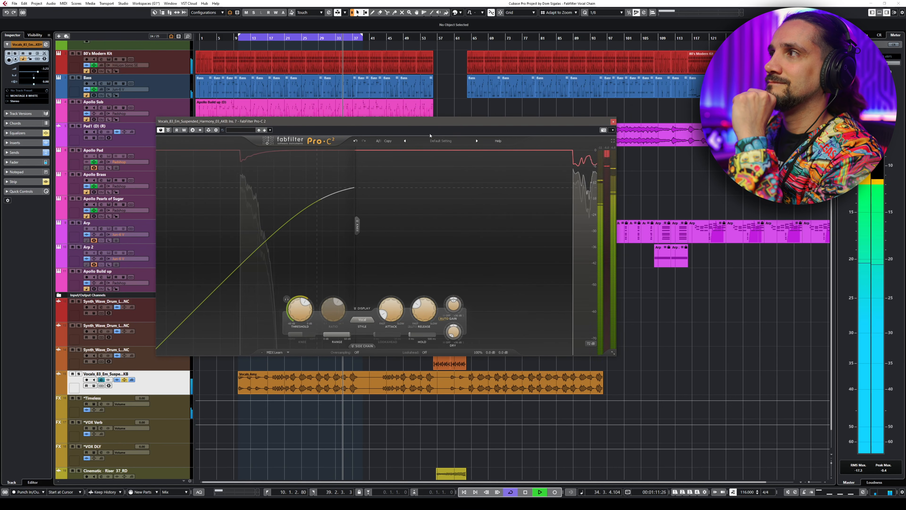
click(614, 122)
- Open the last Pro-Q 3 insert to view its curve, then close it
click(214, 230)
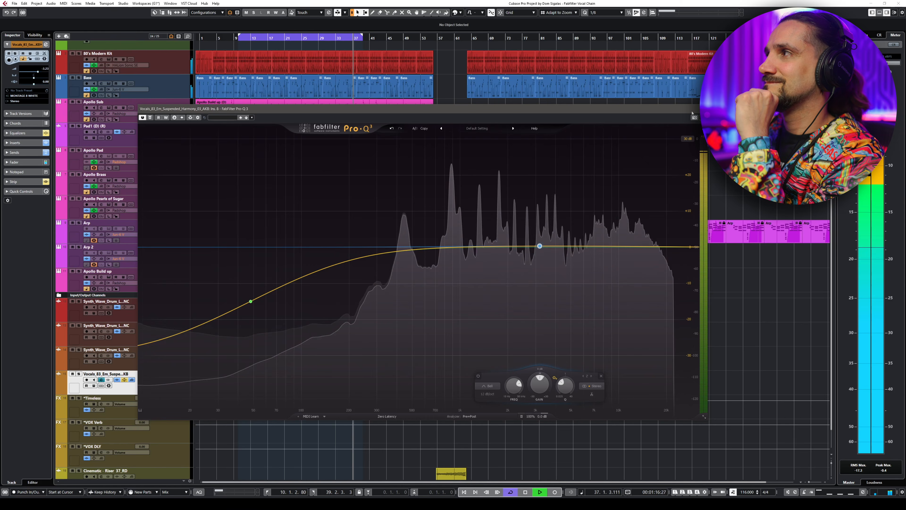
click(705, 109)
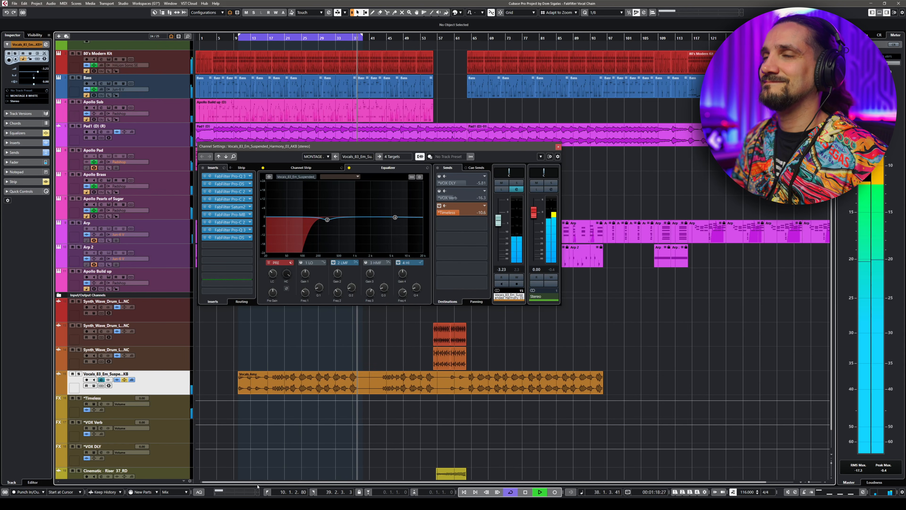